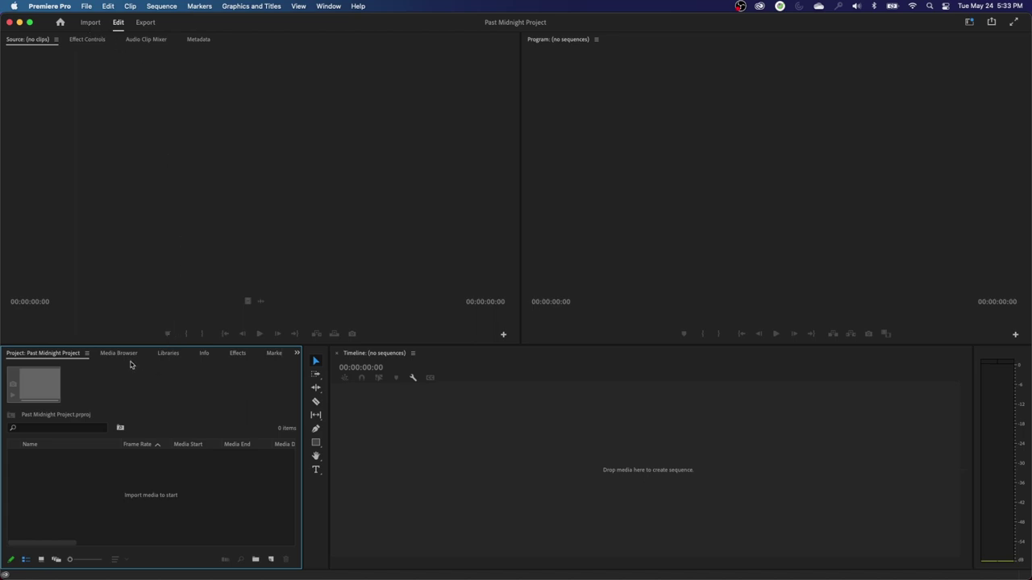
Step: Show the Media Browser and maximize it to fill the whole workspace
click(126, 354)
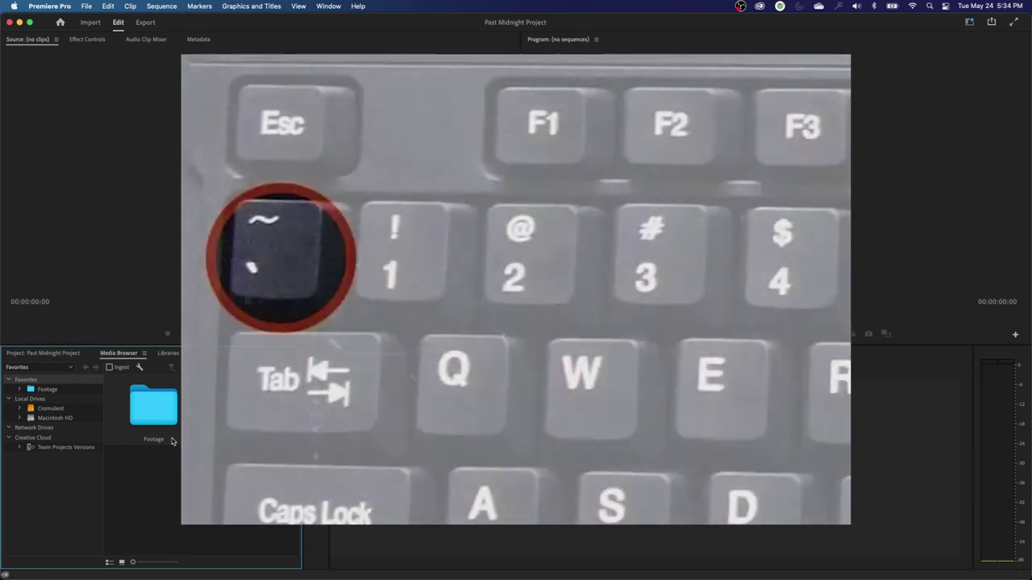
key(grave)
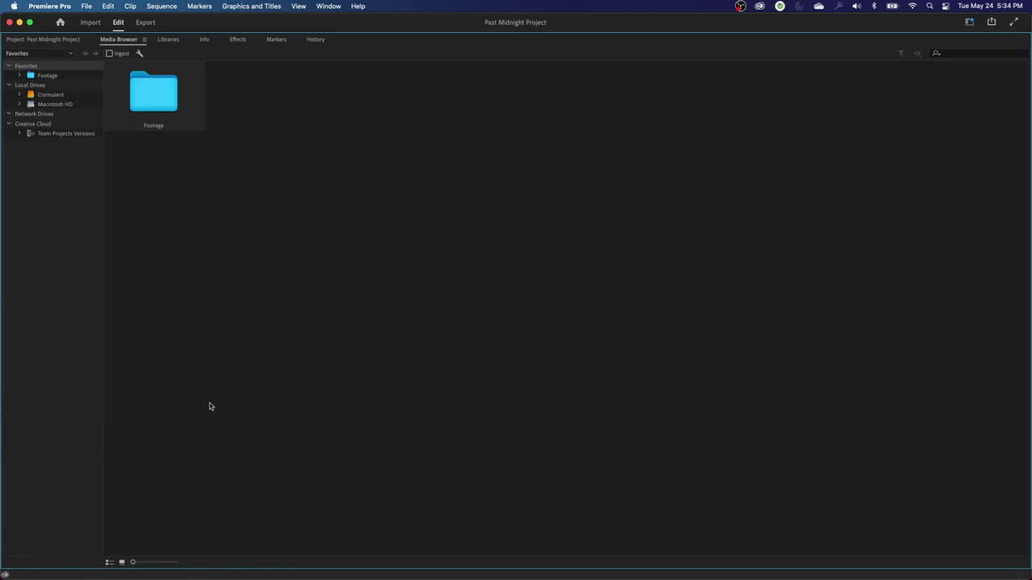
key(grave)
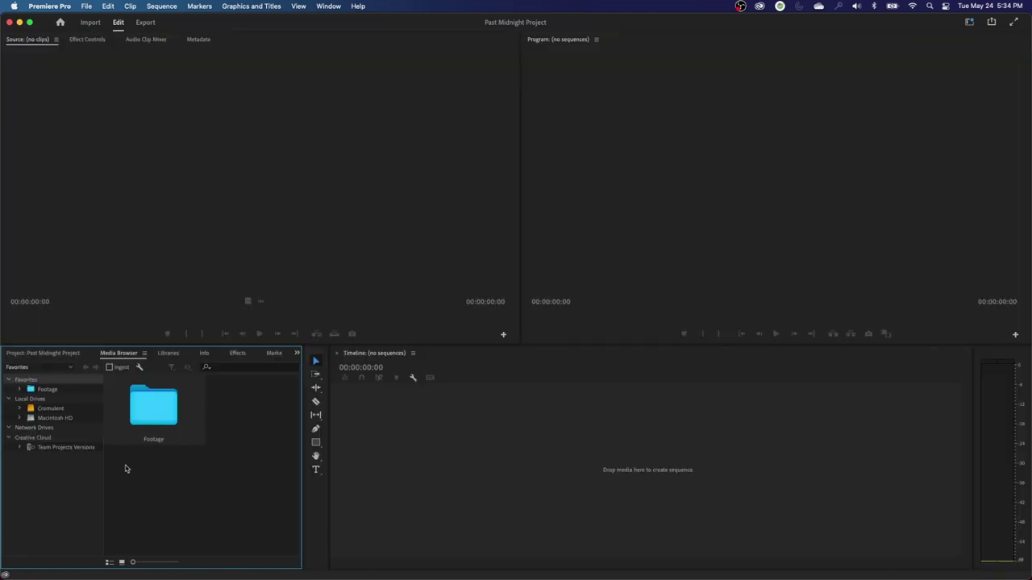
key(grave)
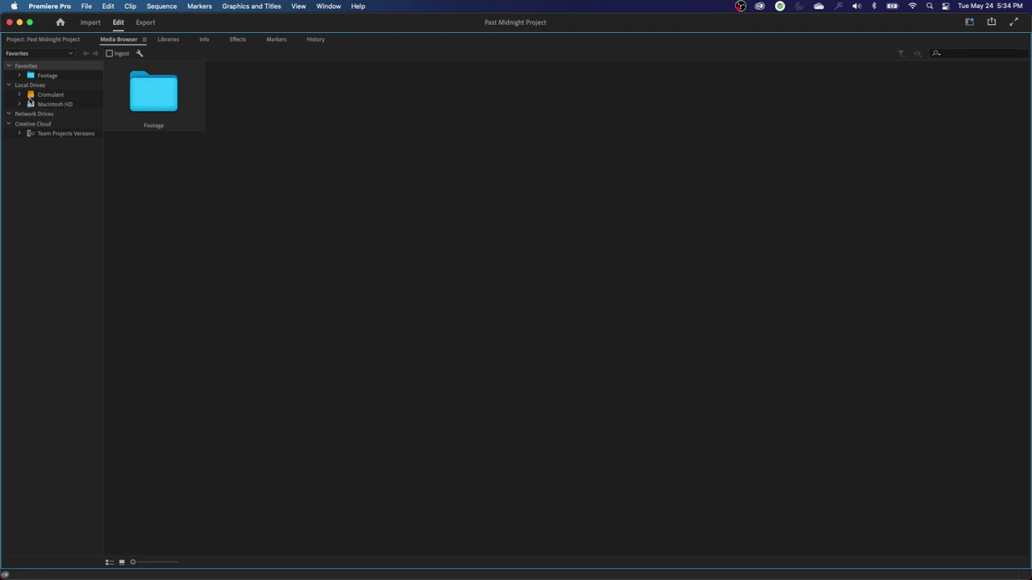
Step: Expand the Cromulent drive and look through its project folders, stopping at HIGHLINING
click(20, 96)
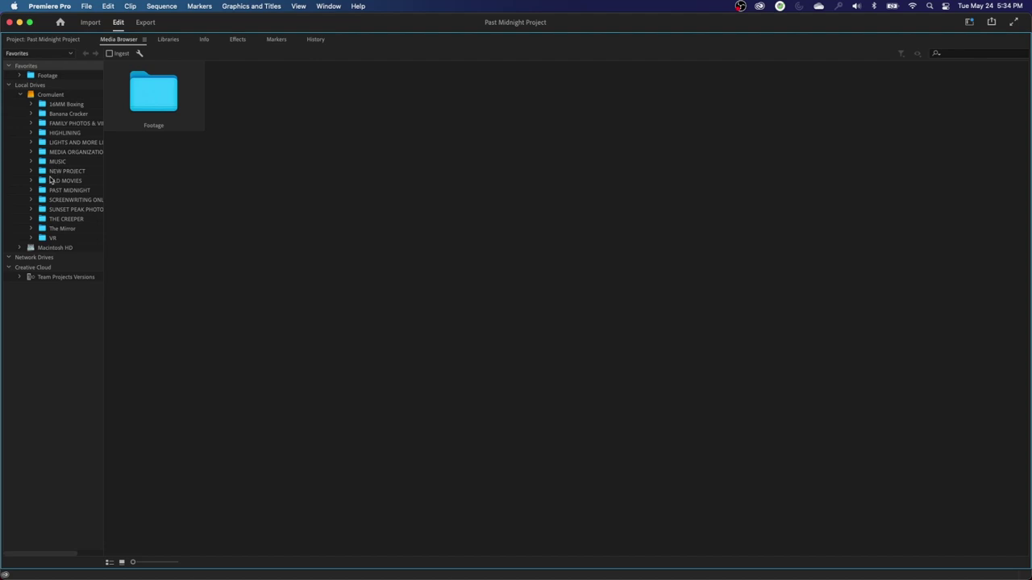
click(50, 95)
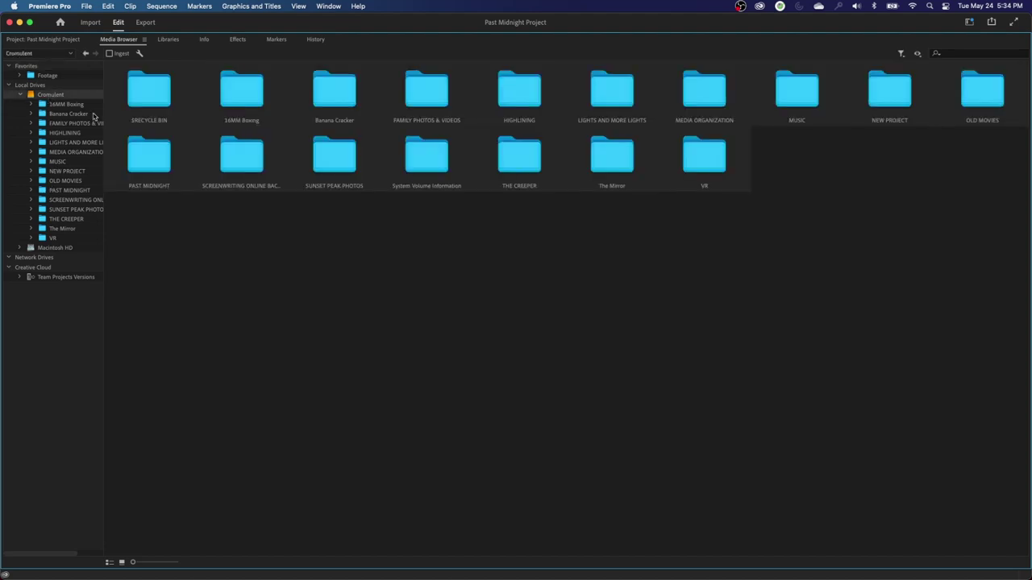
key(Down)
key(Down)
key(Down)
key(Down)
key(Down)
key(Down)
key(Down)
key(Down)
key(Down)
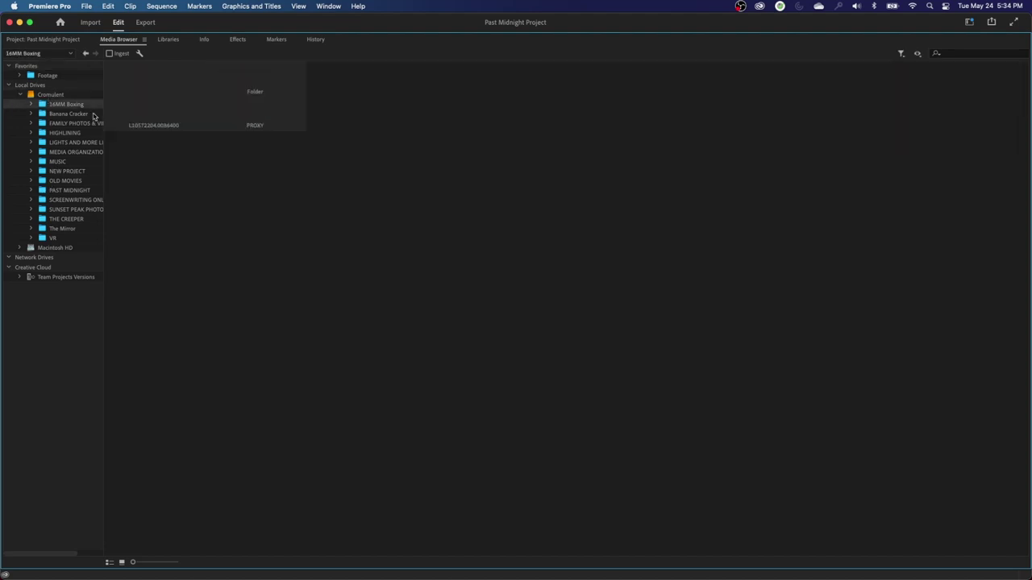
key(Up)
key(Up)
key(Up)
key(Up)
key(Up)
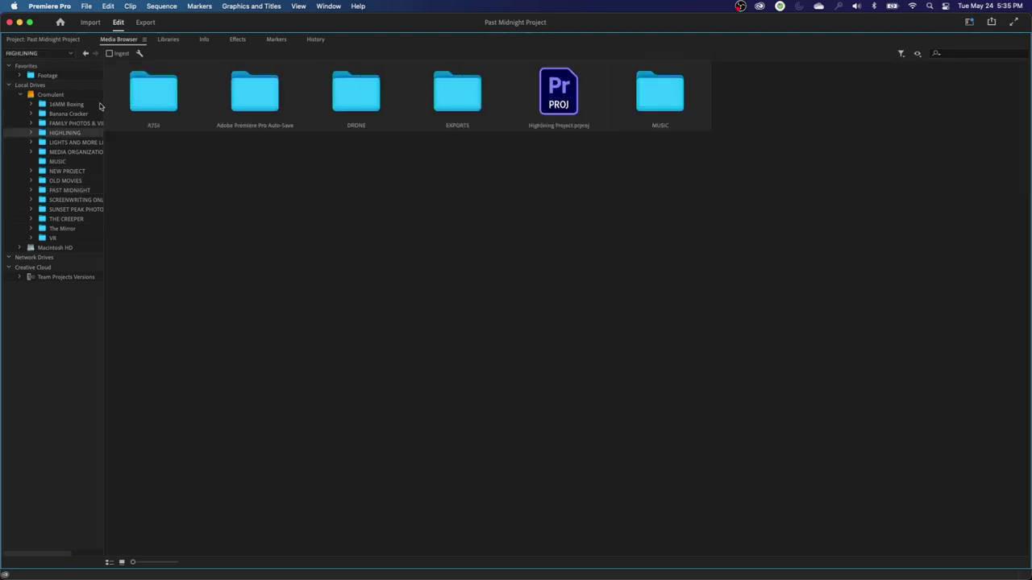
Step: Expand the HIGHLINING folder and display the clips in its DRONE subfolder
key(Right)
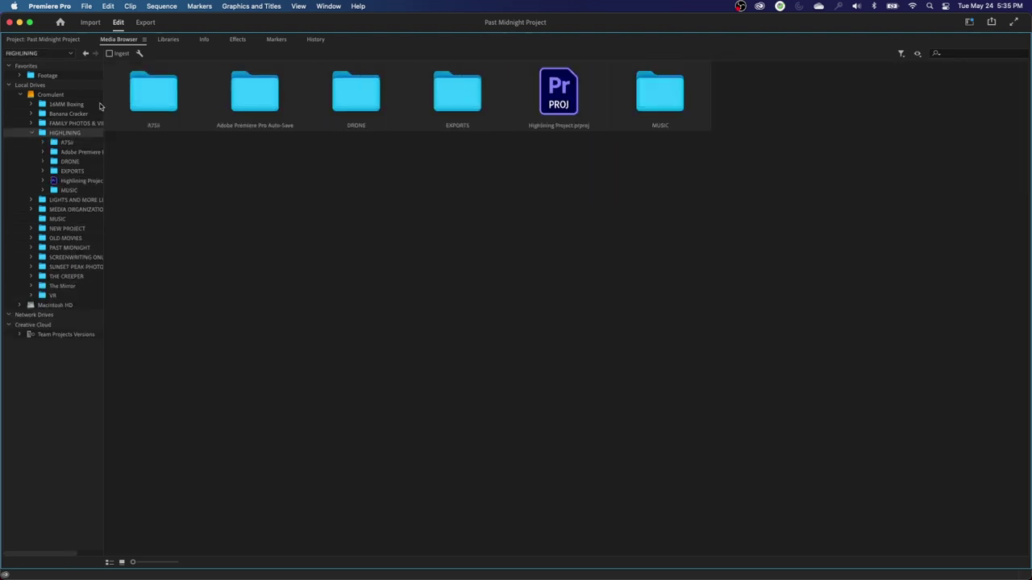
key(Left)
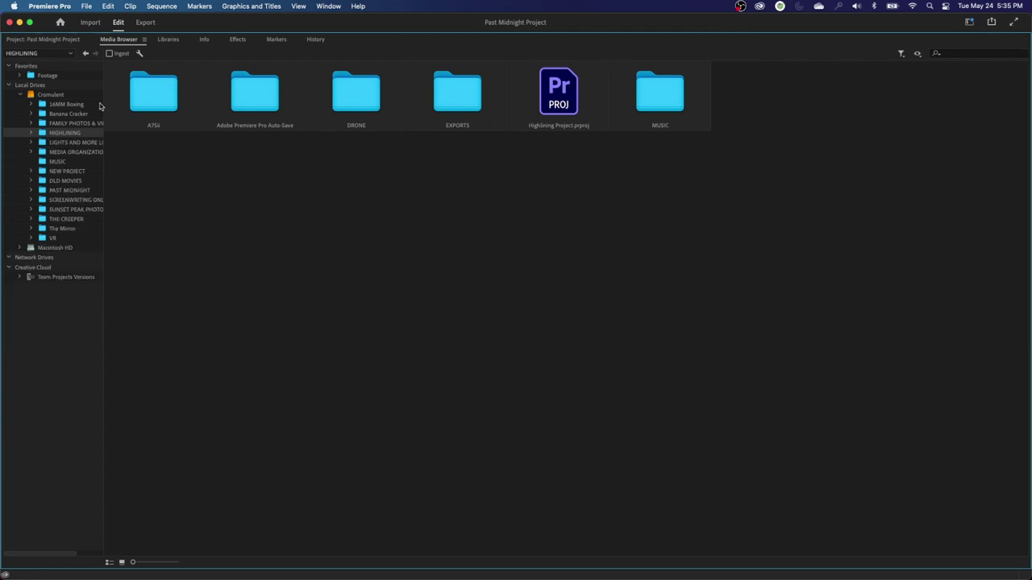
key(Right)
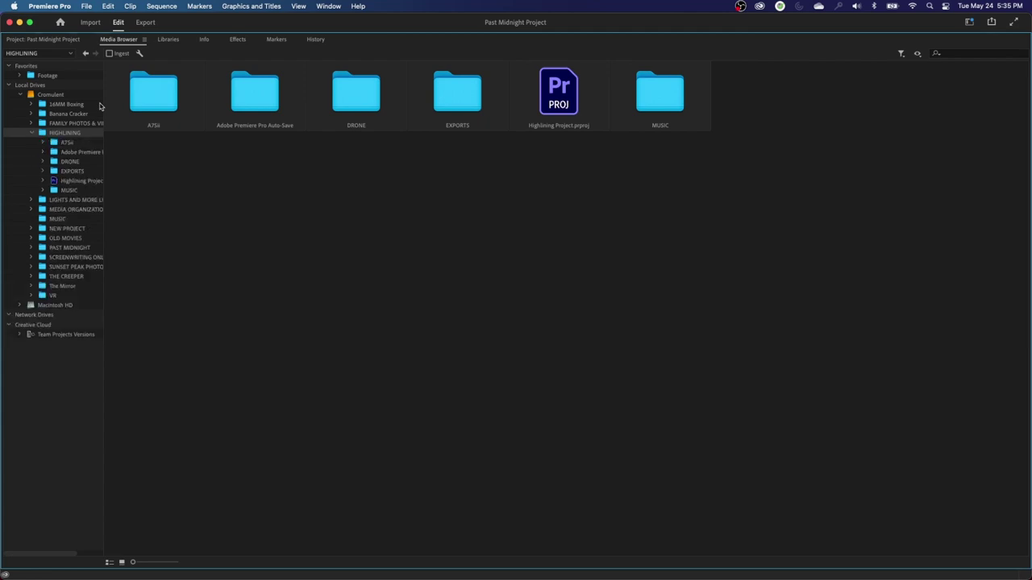
key(Down)
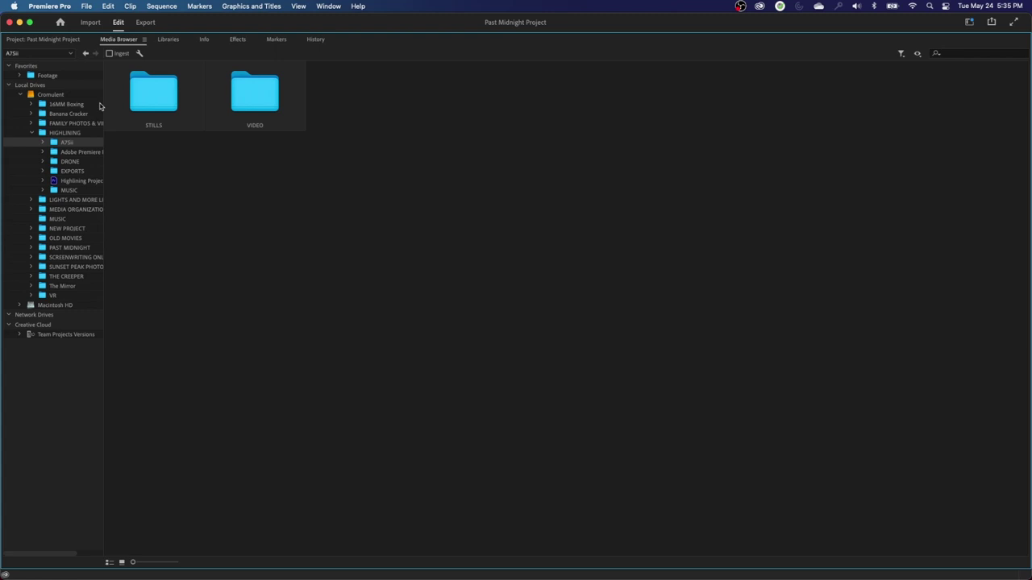
key(Down)
key(Down)
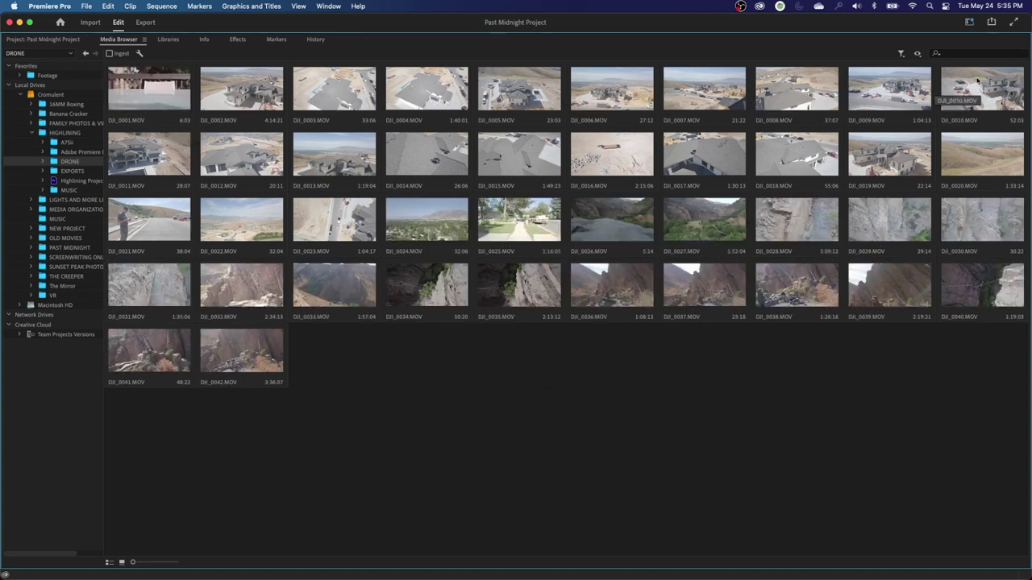
Step: View the DRONE clips as a list, then return them to thumbnails
click(643, 234)
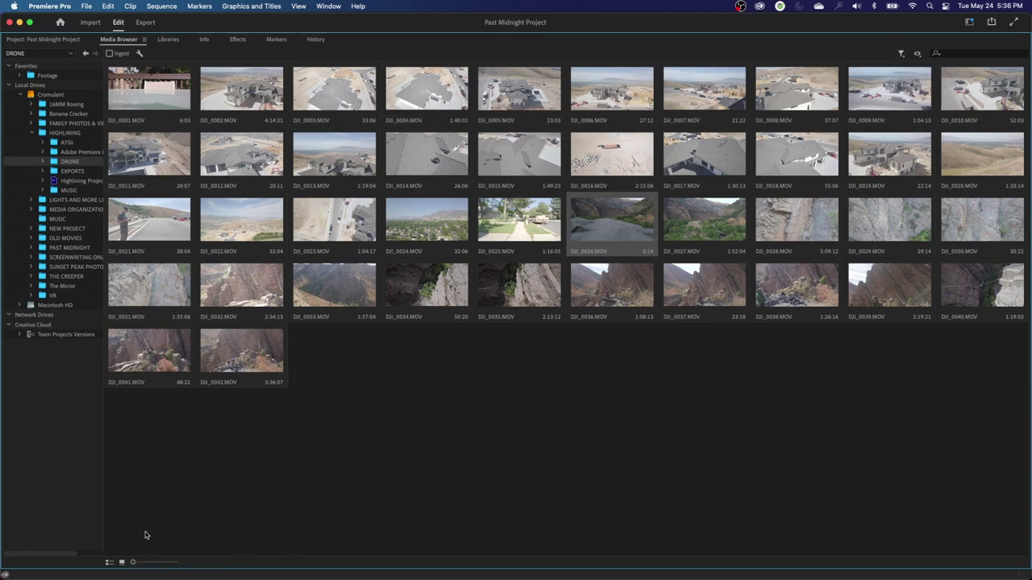
click(111, 563)
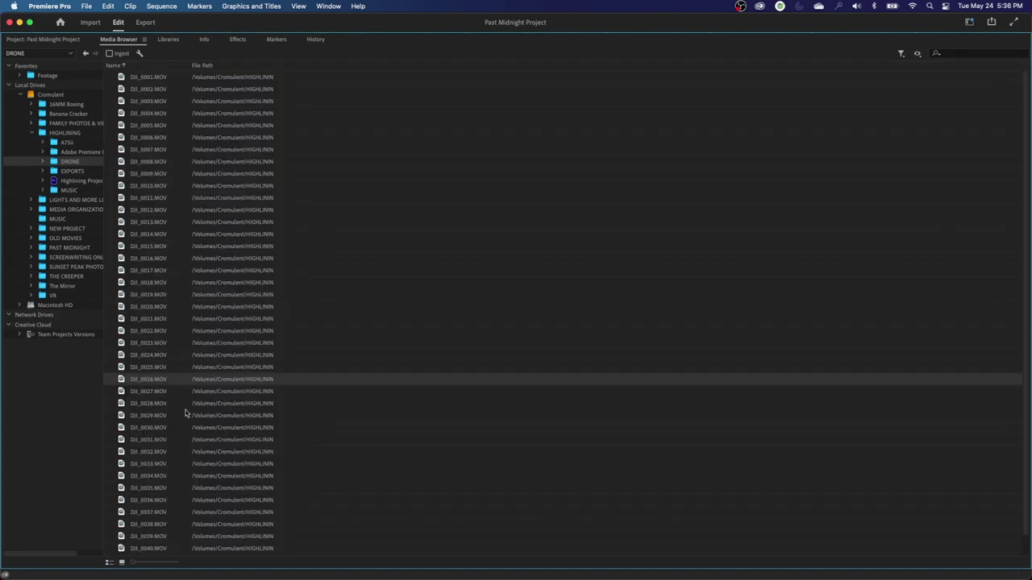
click(122, 562)
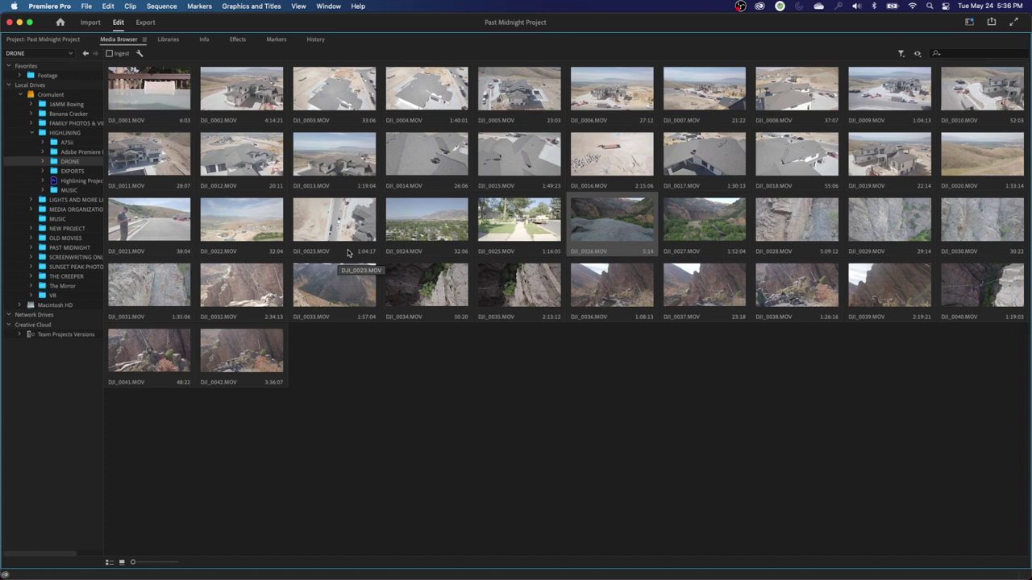
Step: Select the range of clips from DJI_0026.MOV through DJI_0042.MOV, then clear the selection
click(625, 226)
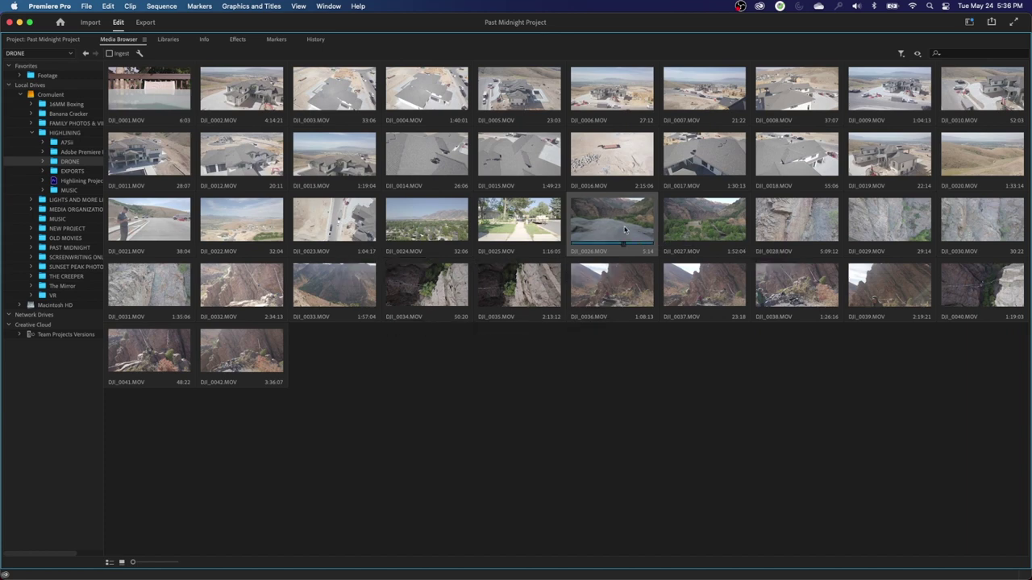
shift+click(260, 369)
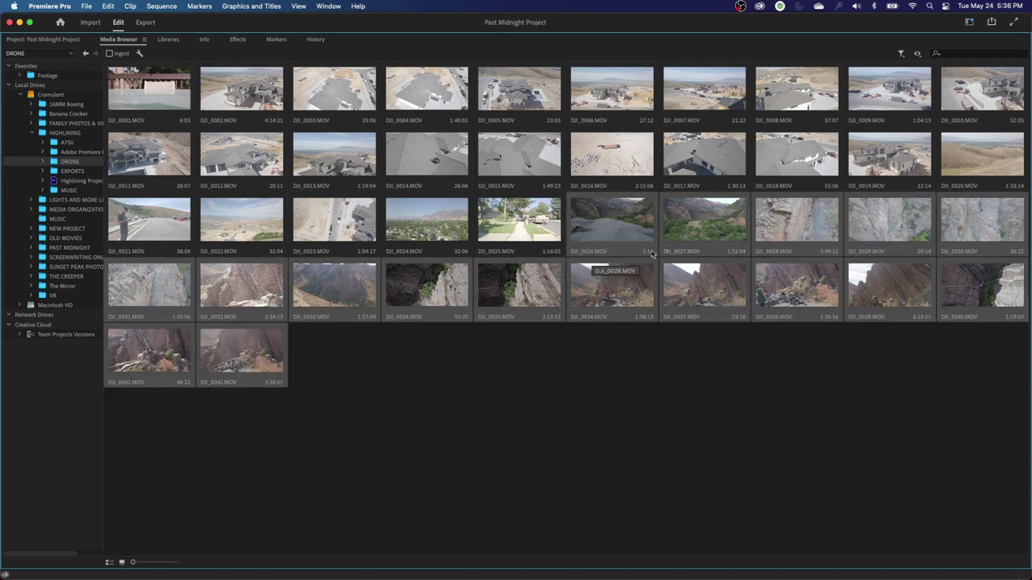
click(586, 379)
Step: Import the clips DJI_0026, DJI_0035, DJI_0036, DJI_0037 and DJI_0042 together into the project
click(632, 234)
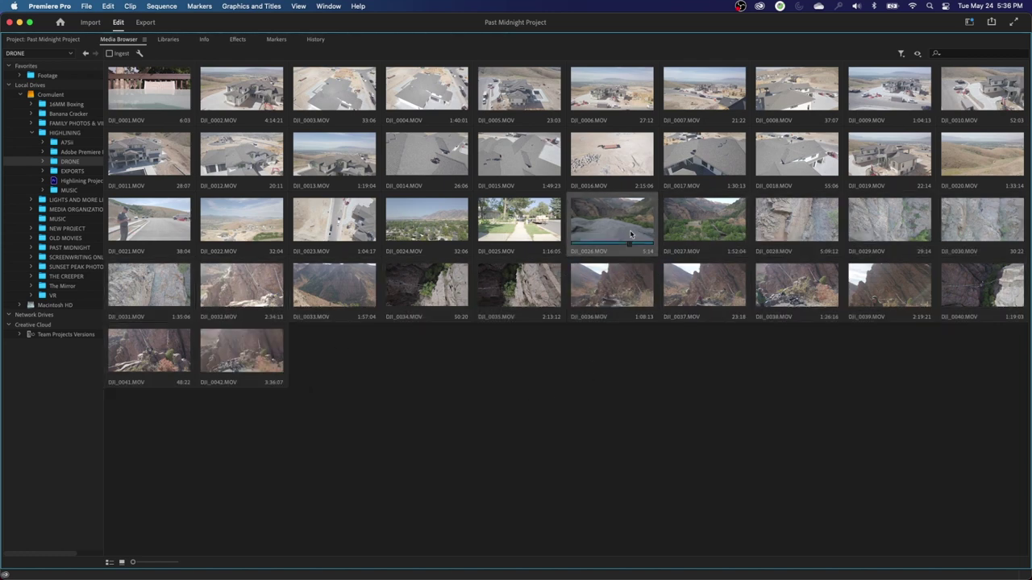
super+click(720, 305)
super+click(609, 304)
super+click(516, 298)
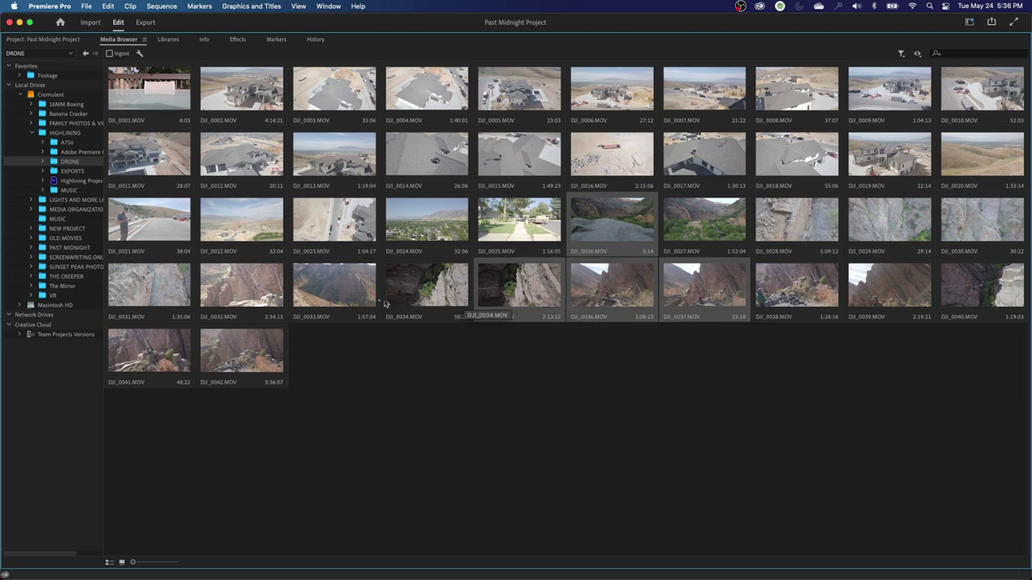
super+click(242, 354)
right_click(536, 293)
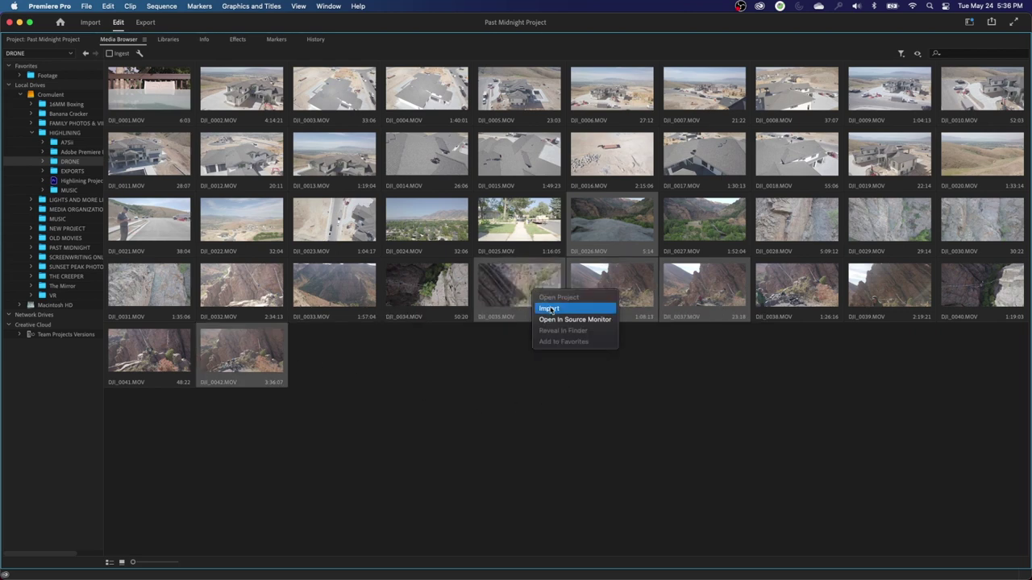
click(549, 308)
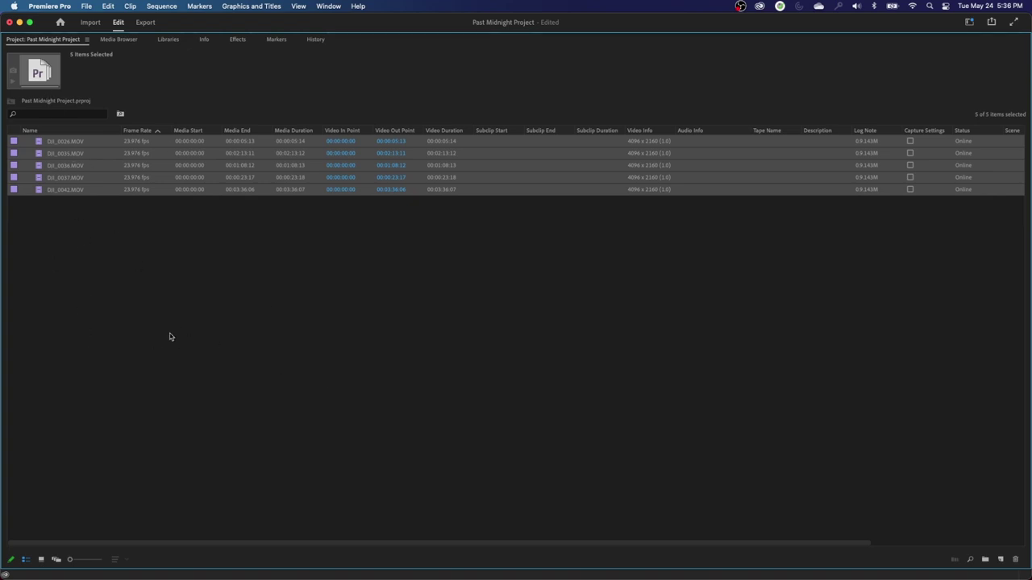
Step: Restore the normal panel layout and undo the import of the five drone clips
key(grave)
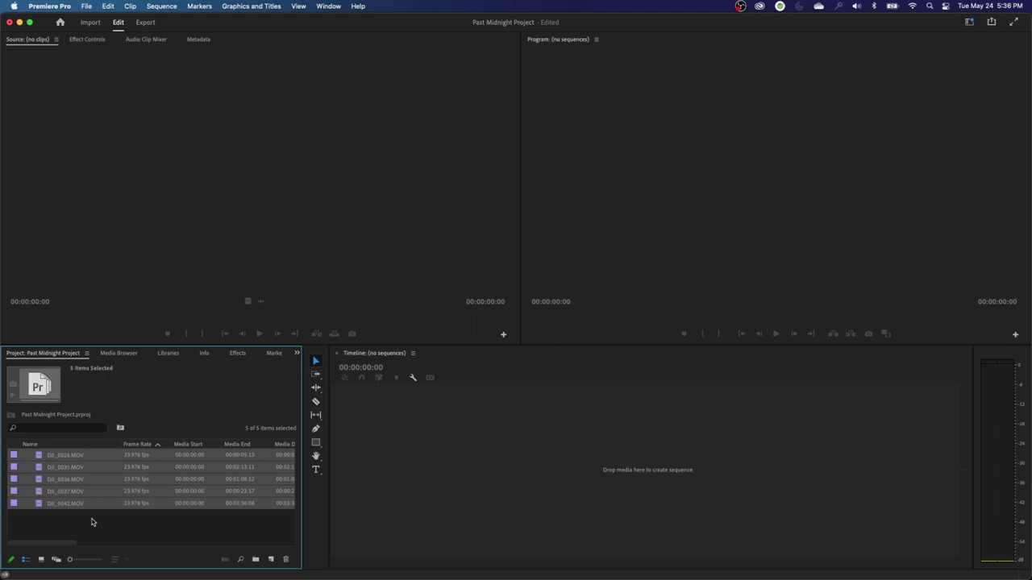
click(88, 523)
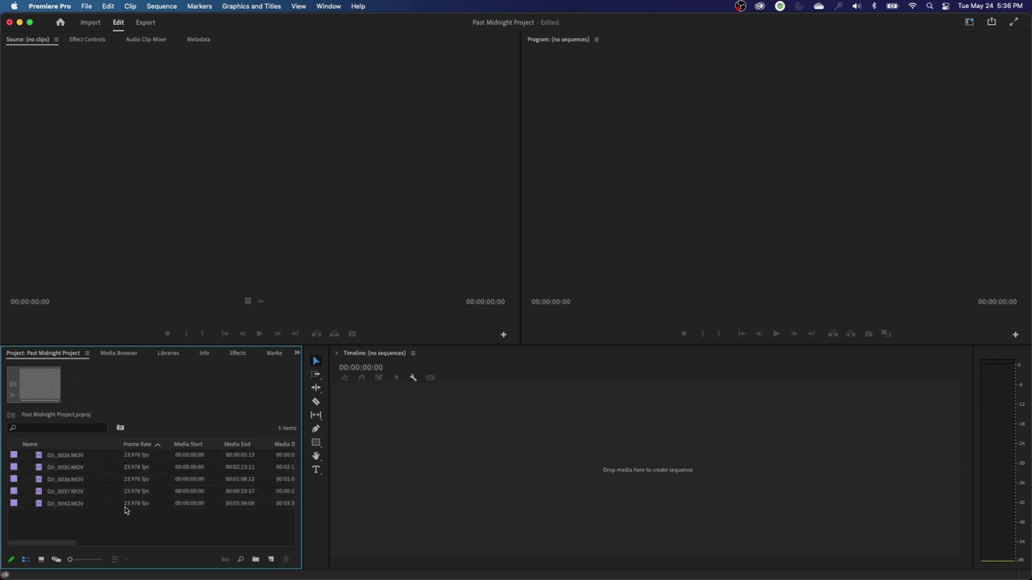
key(super+z)
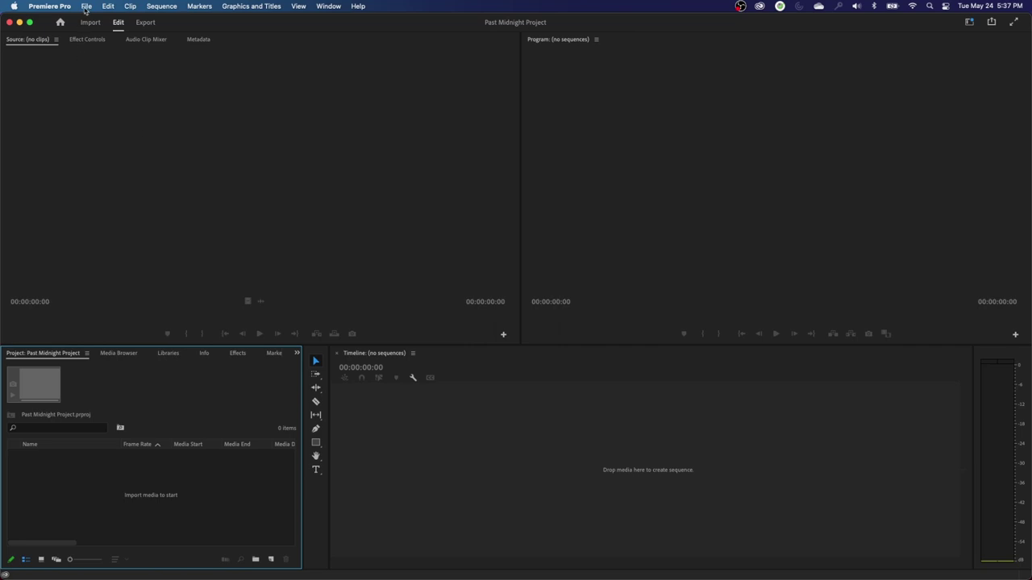
Step: Open the Import dialog for bringing media files into the project
click(85, 7)
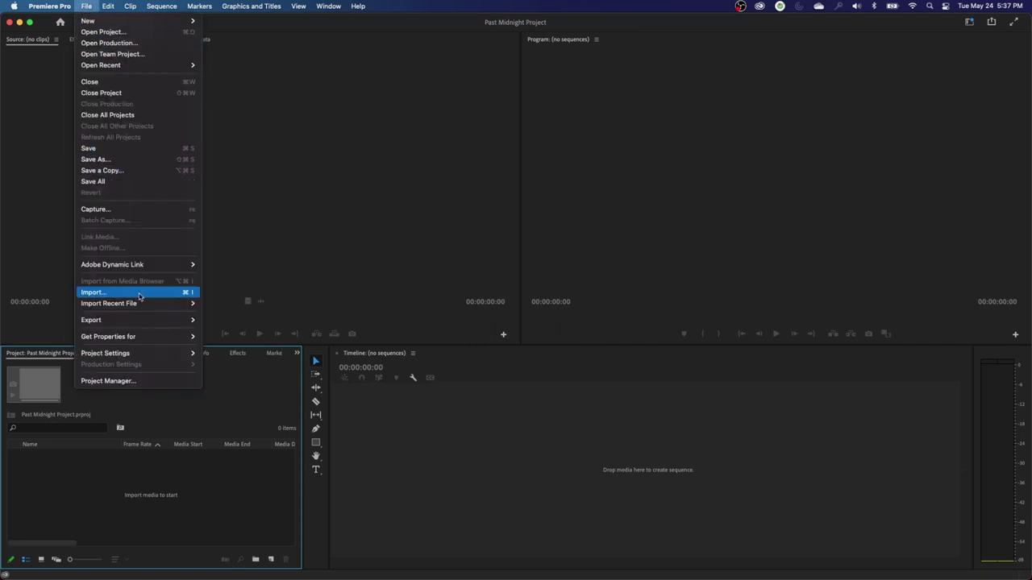
click(364, 286)
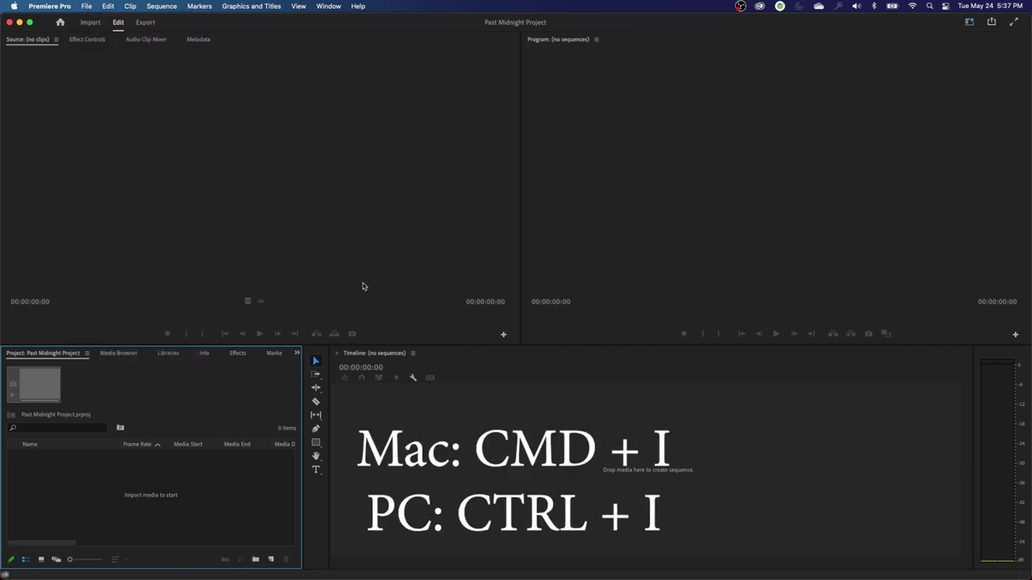
key(super+i)
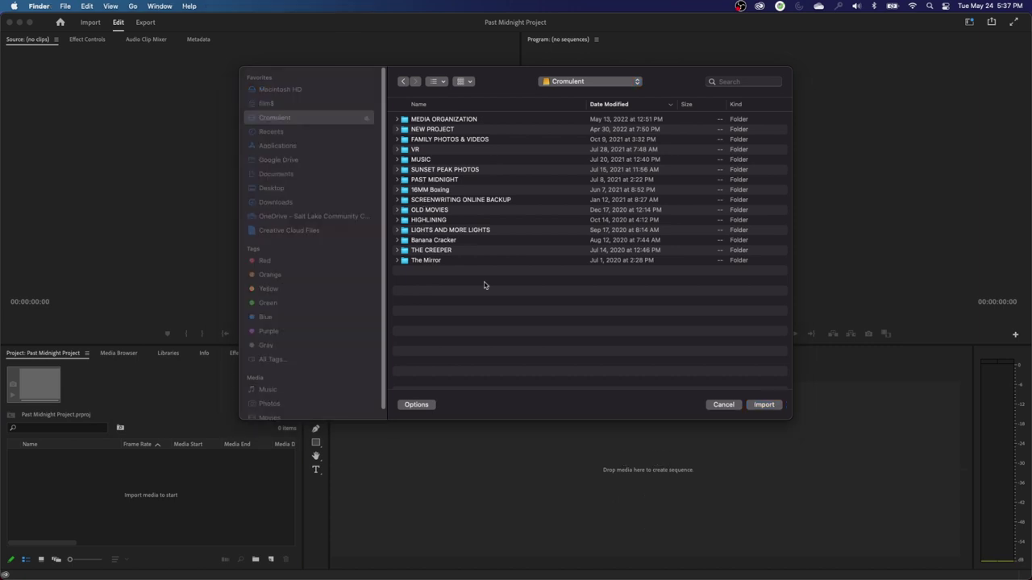
Step: In a new Finder window, expand A006_0708T8.RDM in the A006 folder and enlarge the window to show more clip folders
key(super+n)
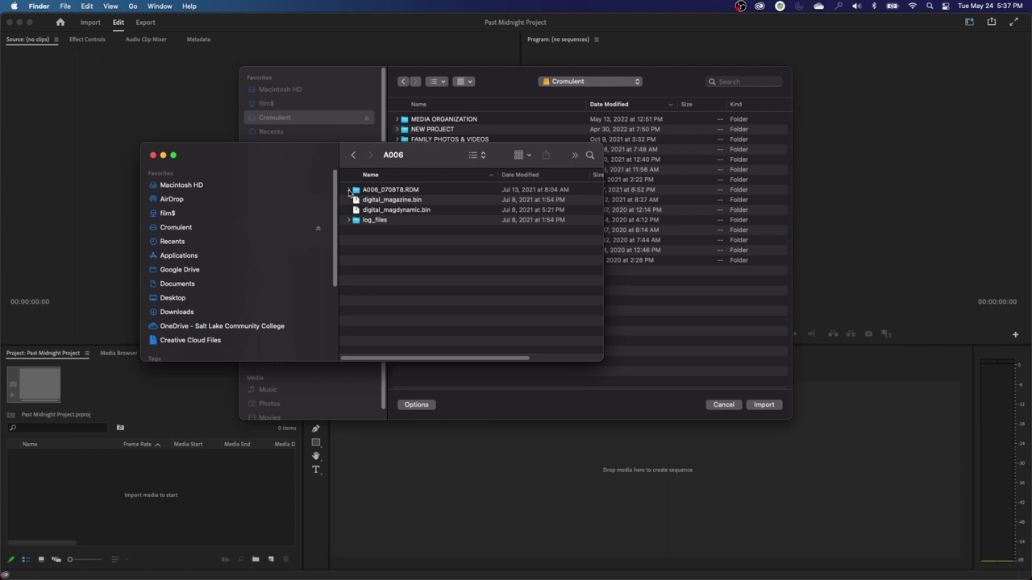
click(349, 191)
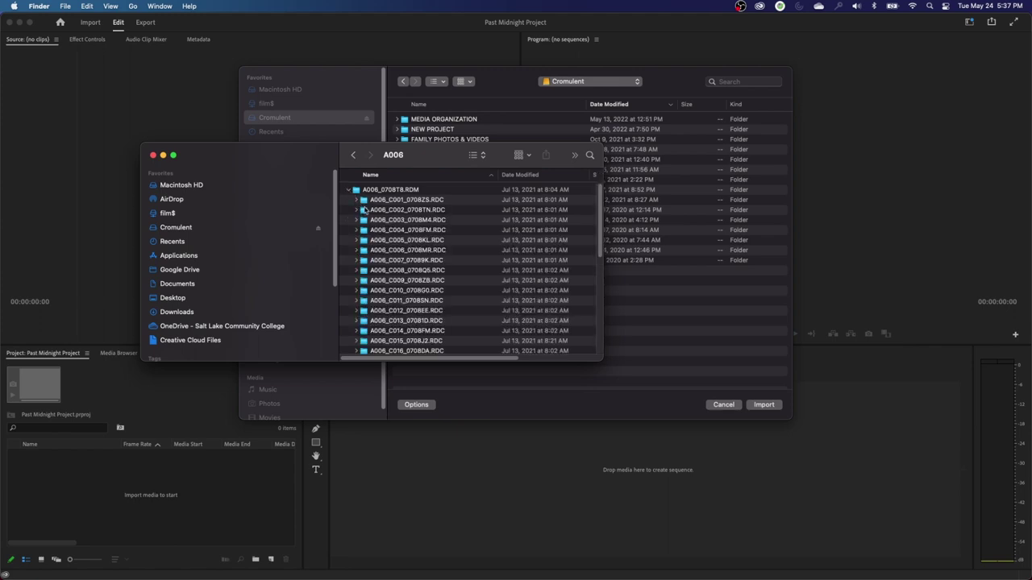
click(387, 208)
click(399, 220)
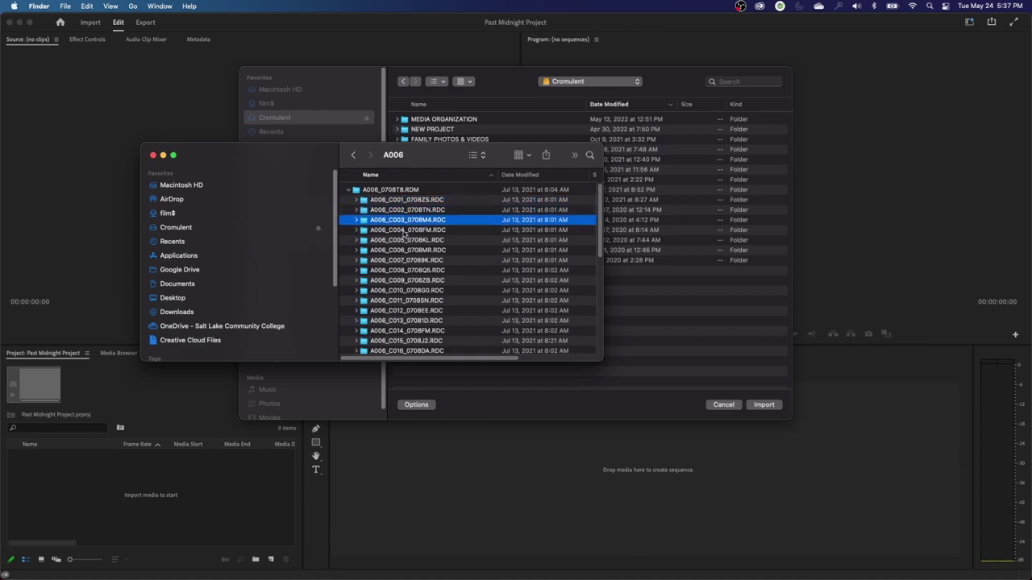
click(405, 231)
drag(601, 361, 698, 529)
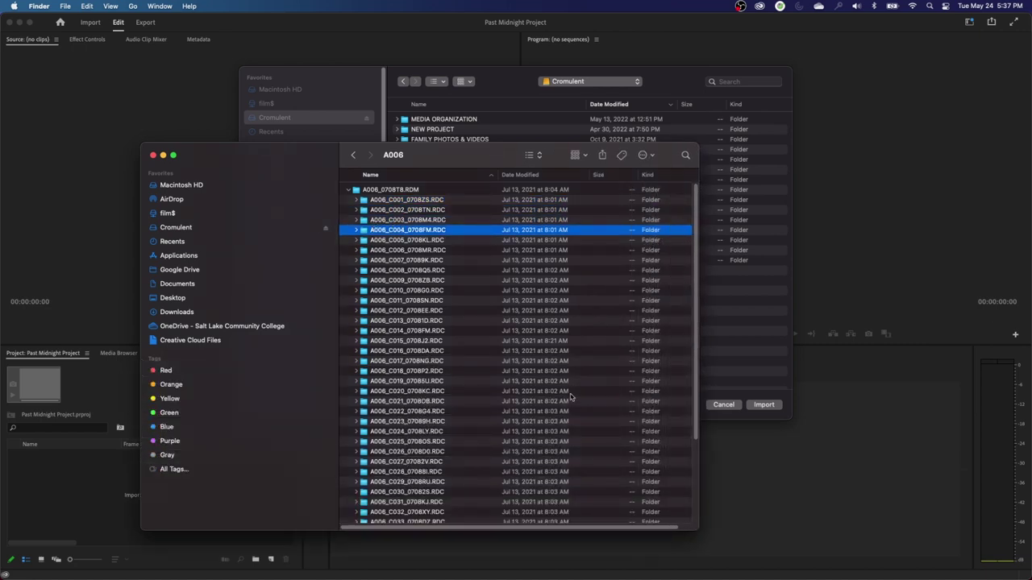
Step: Expand the A006_C001_0708ZS.RDC folder to examine the files that make up the RED clip
click(358, 201)
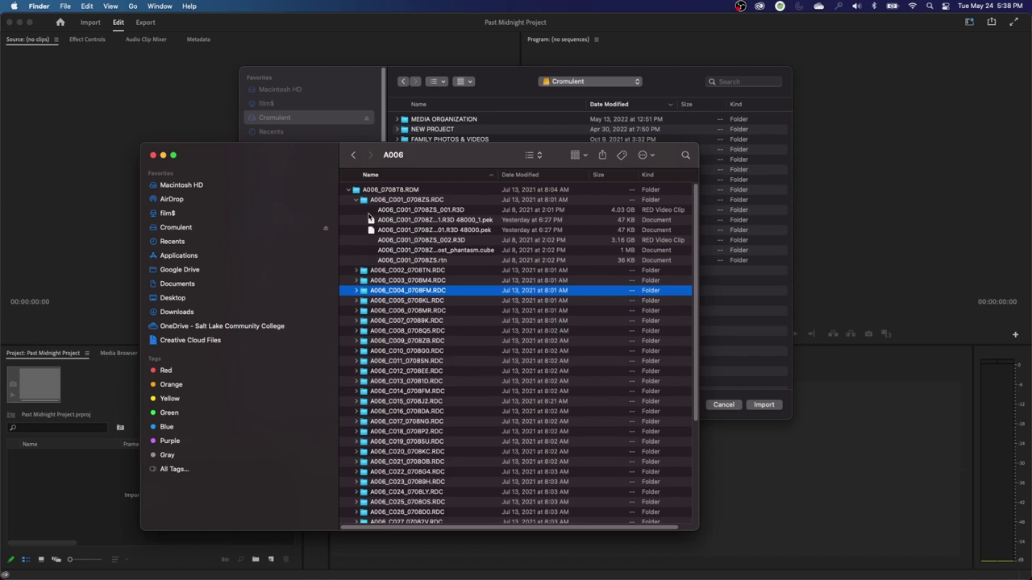
click(363, 201)
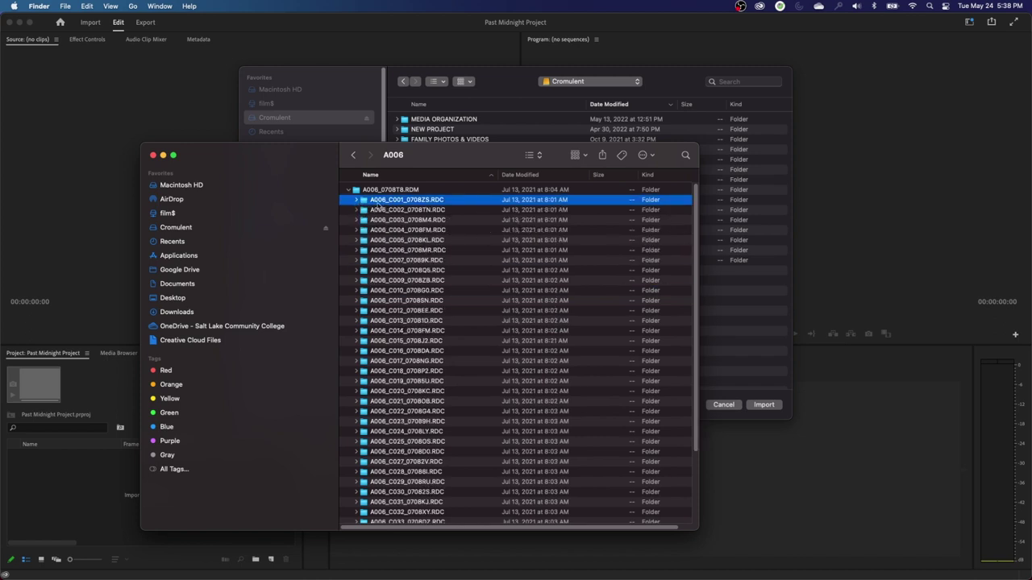
click(357, 199)
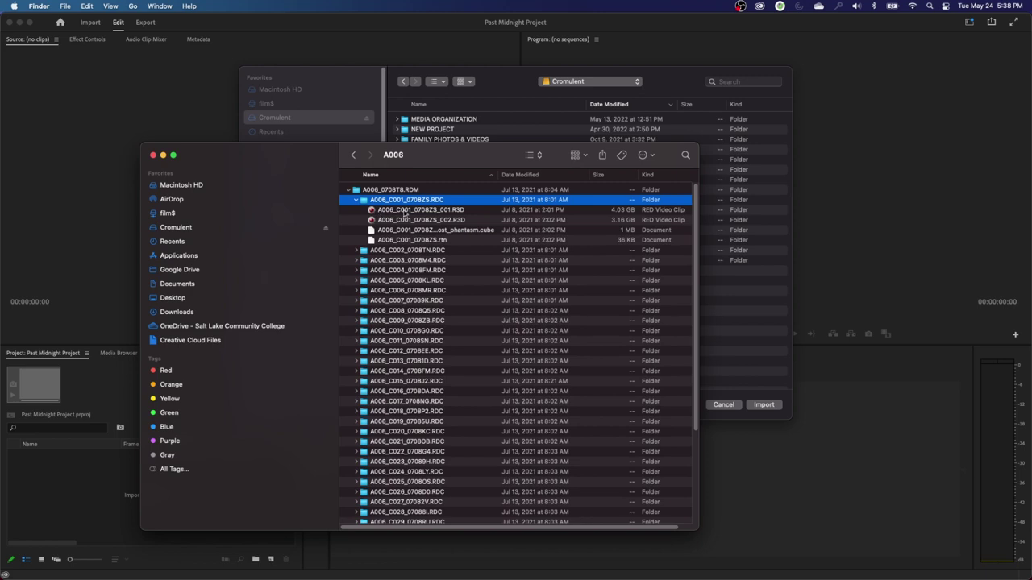
Step: Compare the 001 and 002 R3D files inside the A006_C001_0708ZS.RDC folder, then collapse the folder
click(404, 211)
click(419, 220)
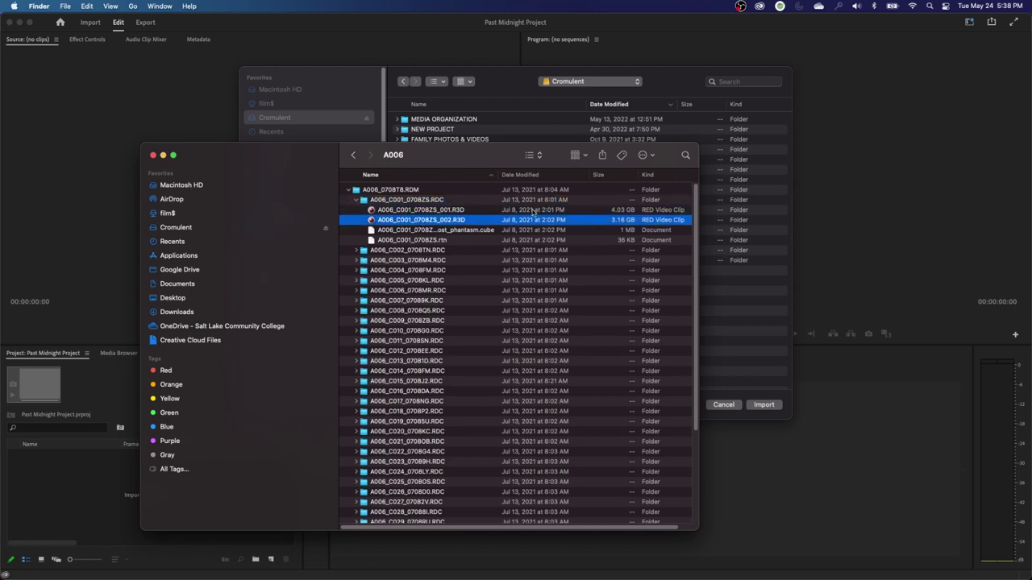
click(461, 211)
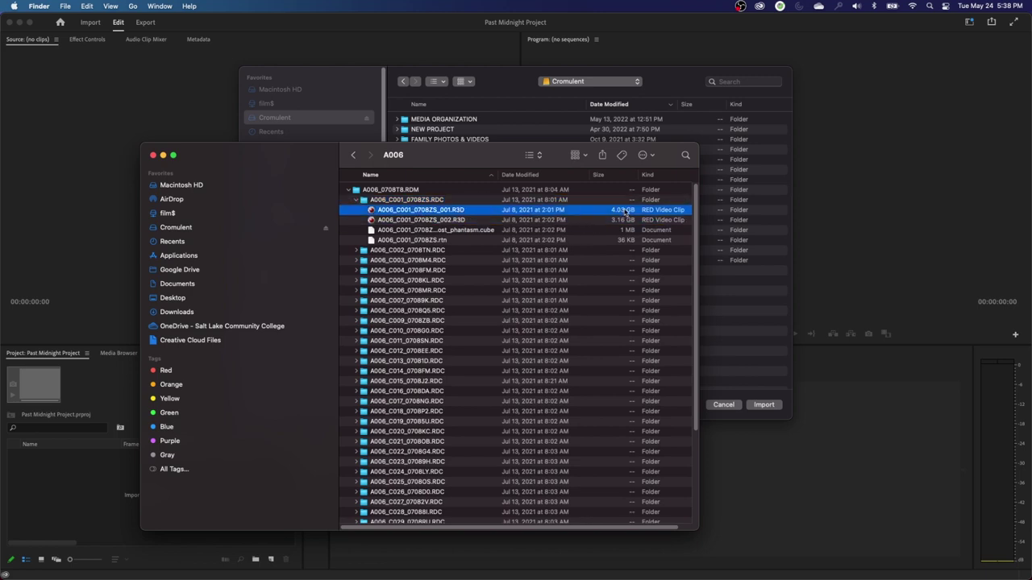
click(446, 221)
click(445, 214)
click(447, 221)
click(442, 213)
click(447, 220)
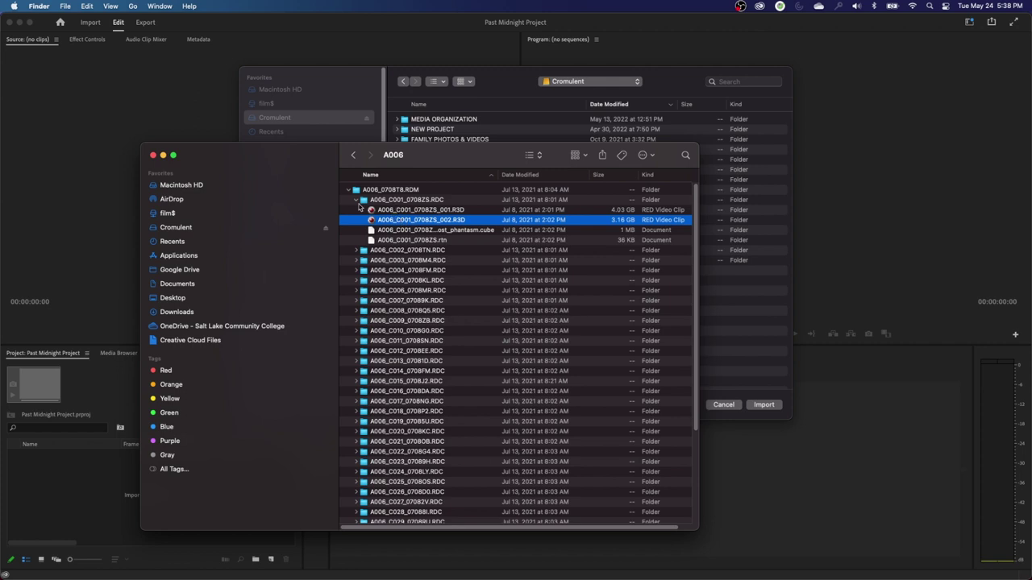
click(356, 200)
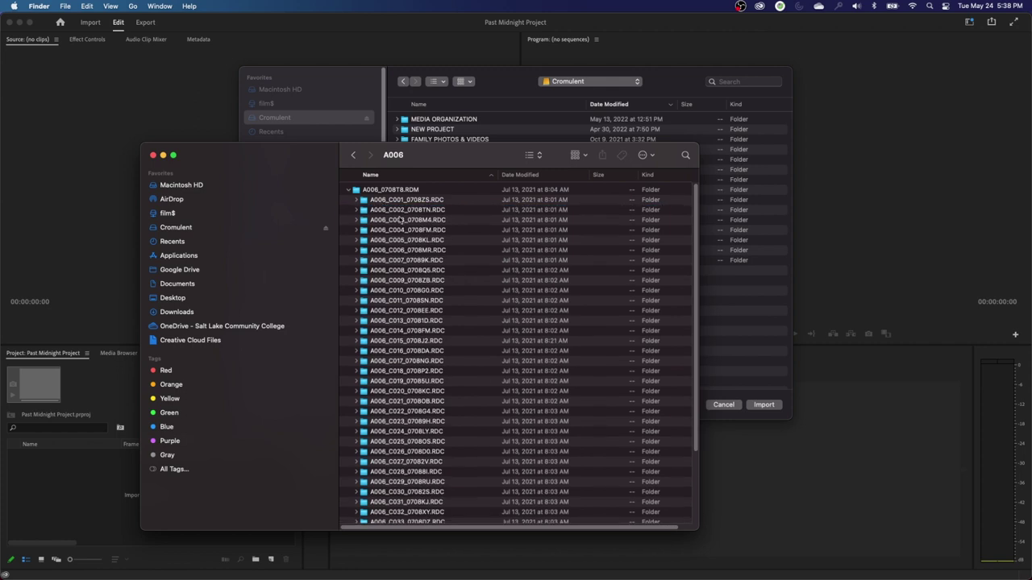
Step: Expand the A006_C009_0708ZB.RDC folder to examine its three R3D files, then collapse and select the folder
click(356, 281)
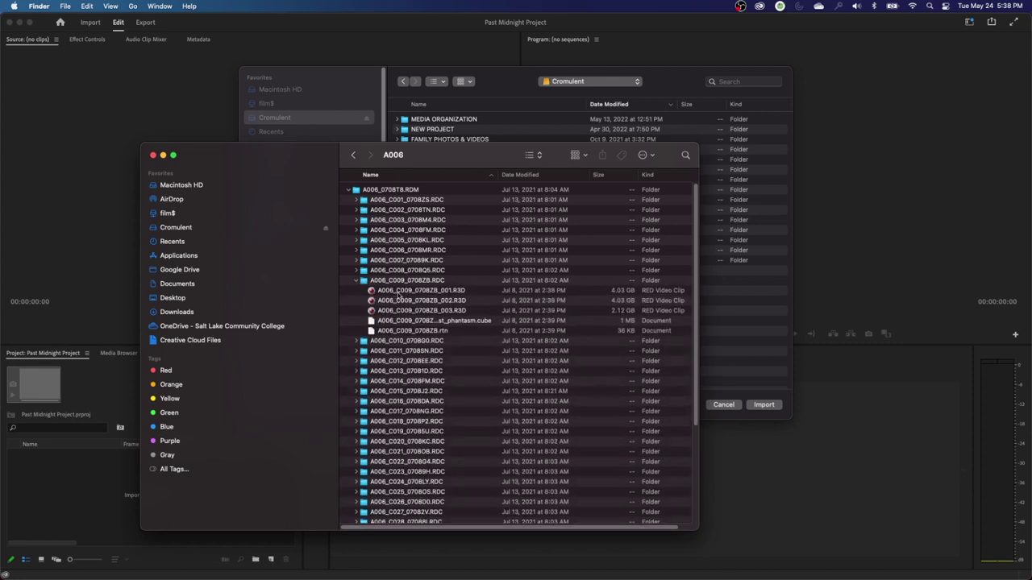
click(398, 292)
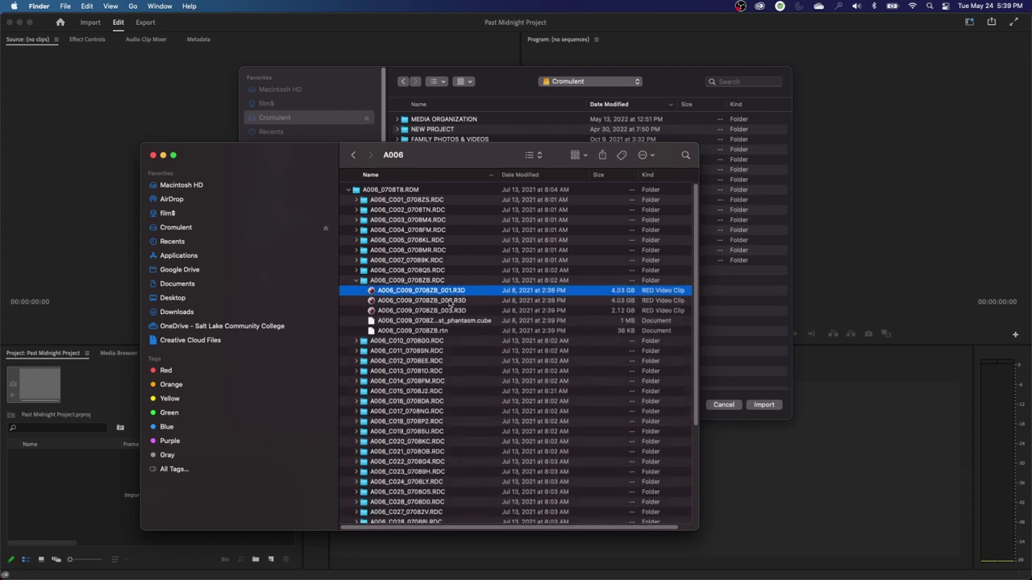
click(451, 302)
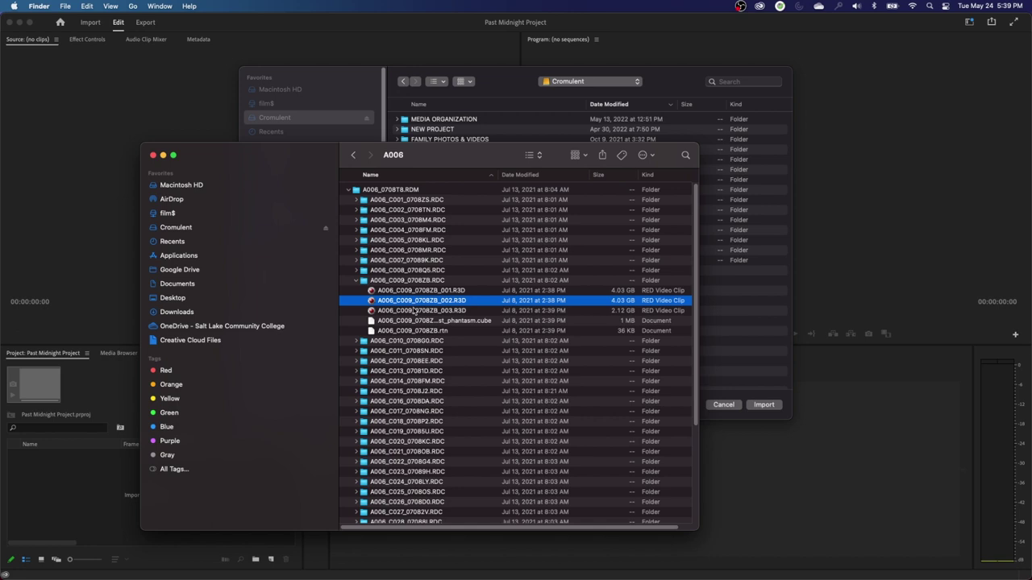
click(413, 311)
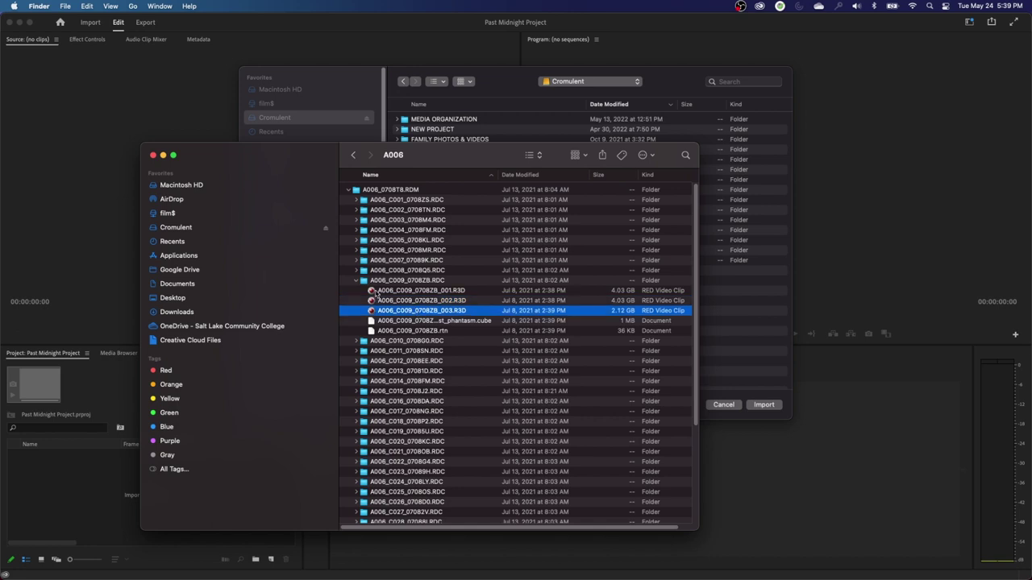
click(355, 281)
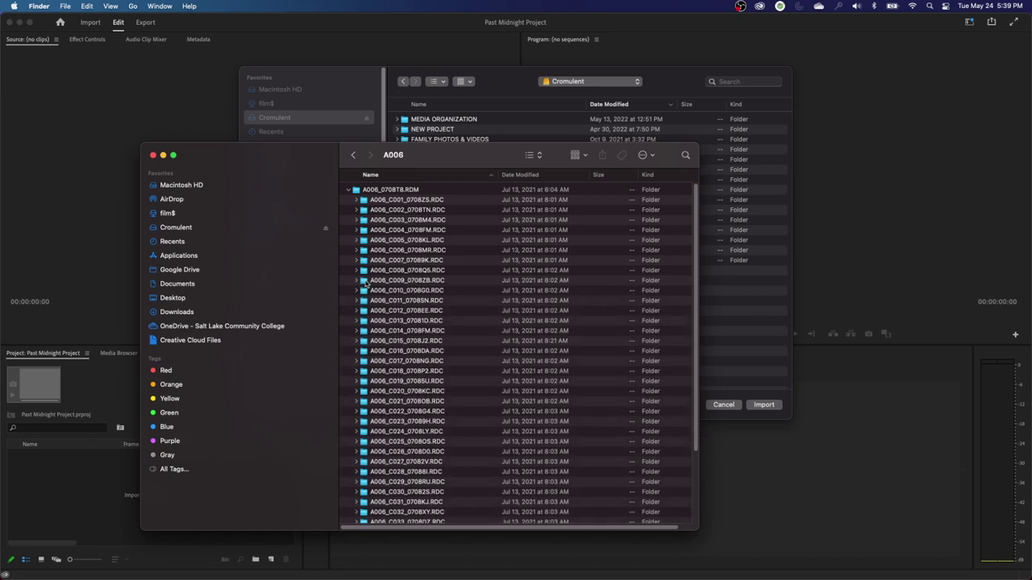
click(365, 281)
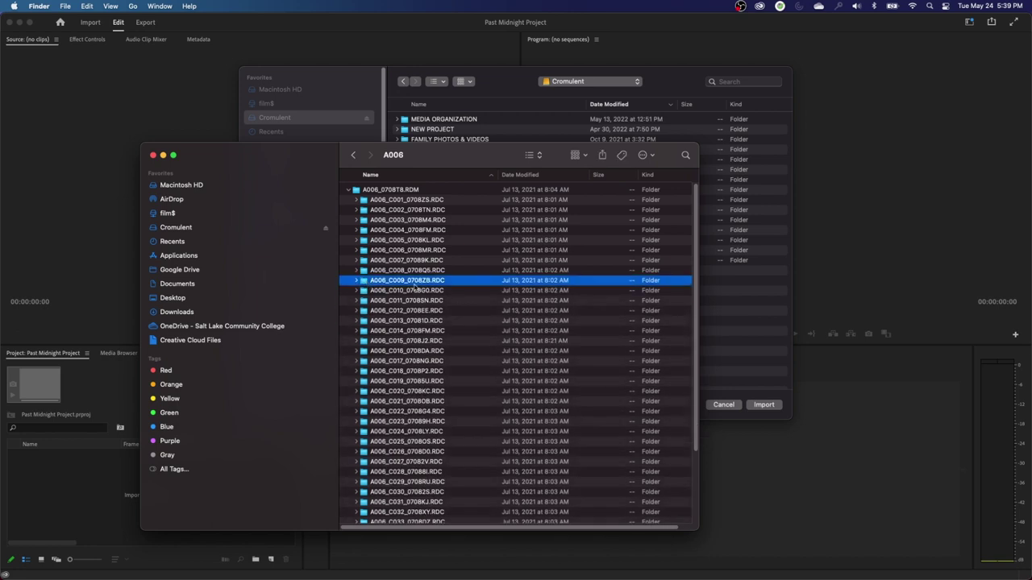
Step: Switch back to Premiere Pro's Import dialog and browse from PAST MIDNIGHT through FOOTAGE and A006 to the A006_0708T8.RDM folder
click(714, 339)
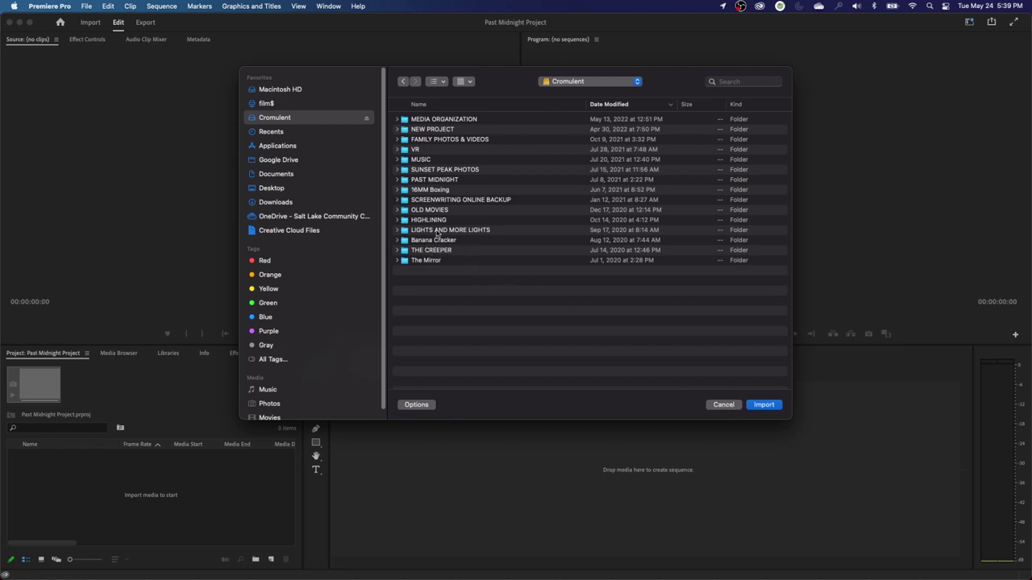
double_click(416, 181)
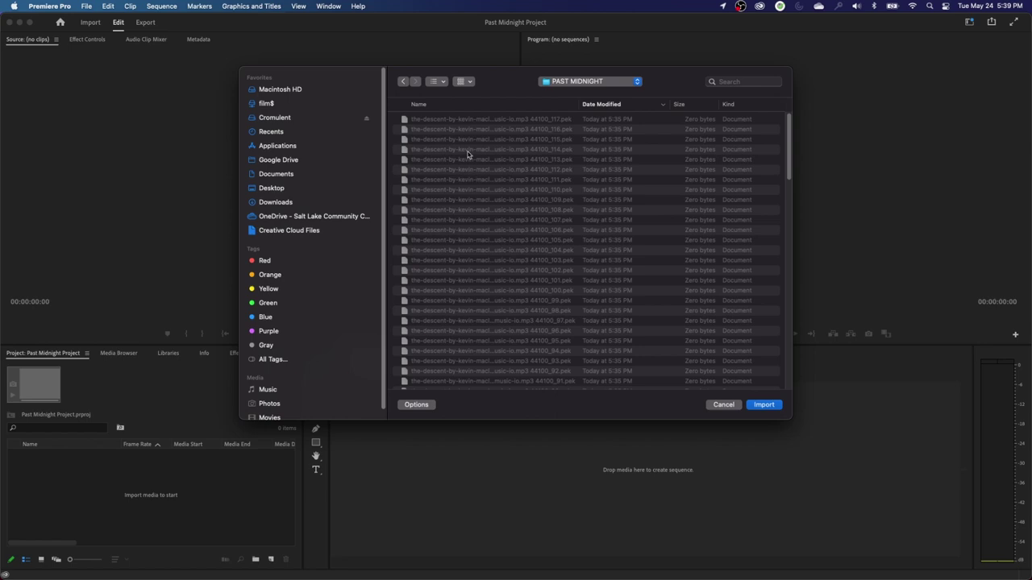
double_click(428, 131)
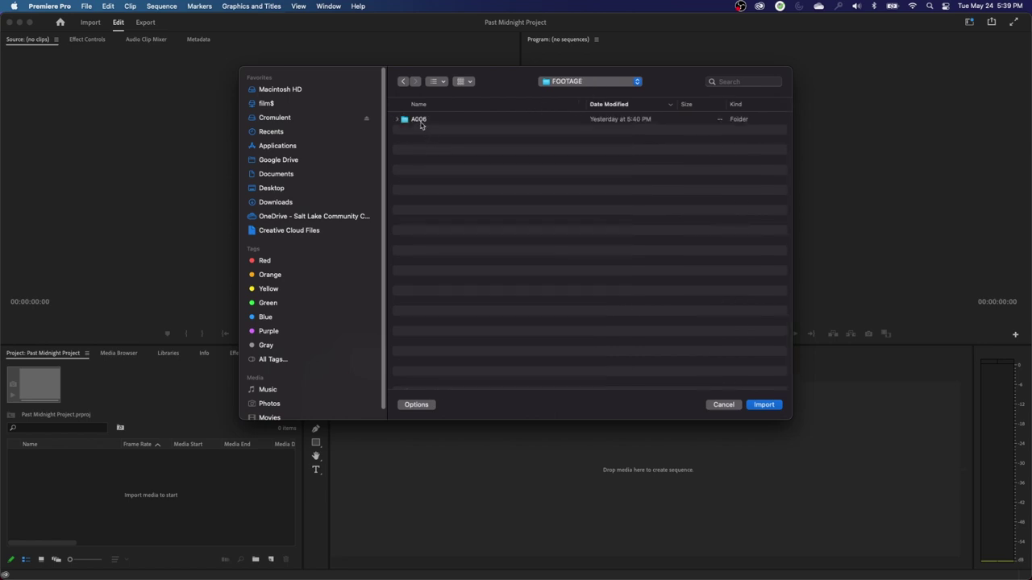
double_click(419, 121)
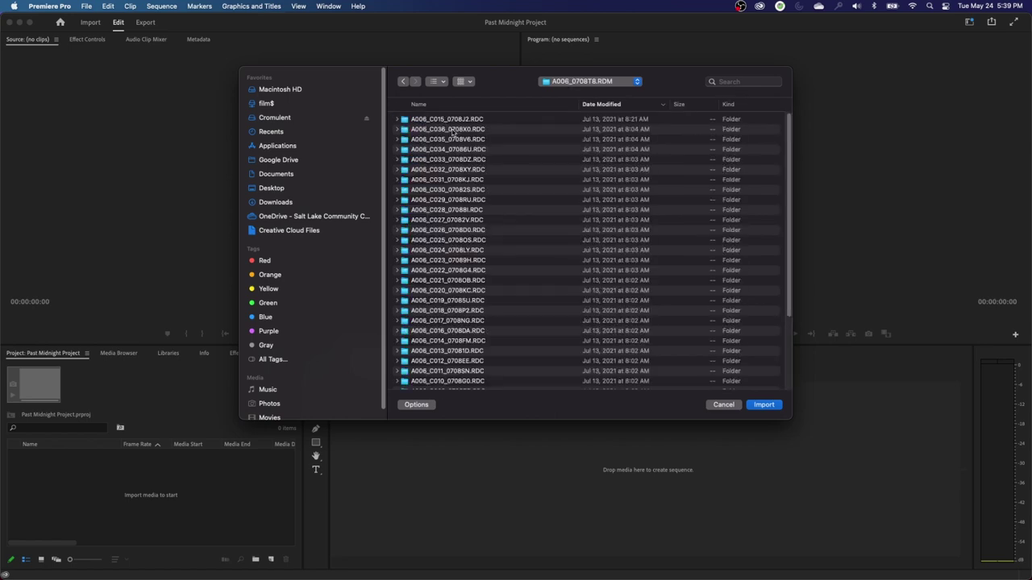
Step: Sort the clip folders by name and import A006_C001_0708ZS.RDC, A006_C002_0708TN.RDC and A006_C003_0708M4.RDC into the project
click(418, 104)
click(430, 121)
shift+click(433, 142)
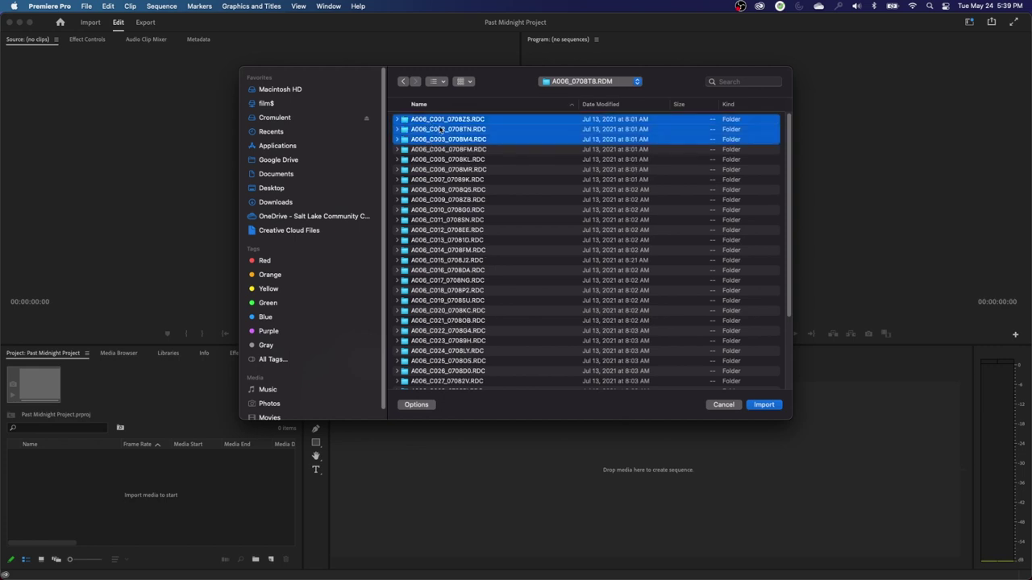
click(764, 405)
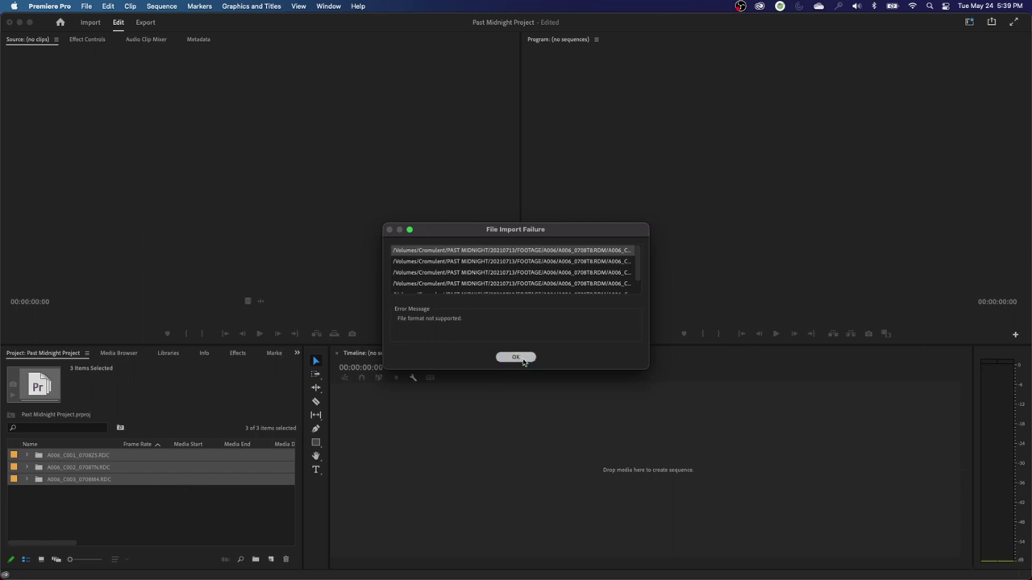
click(516, 357)
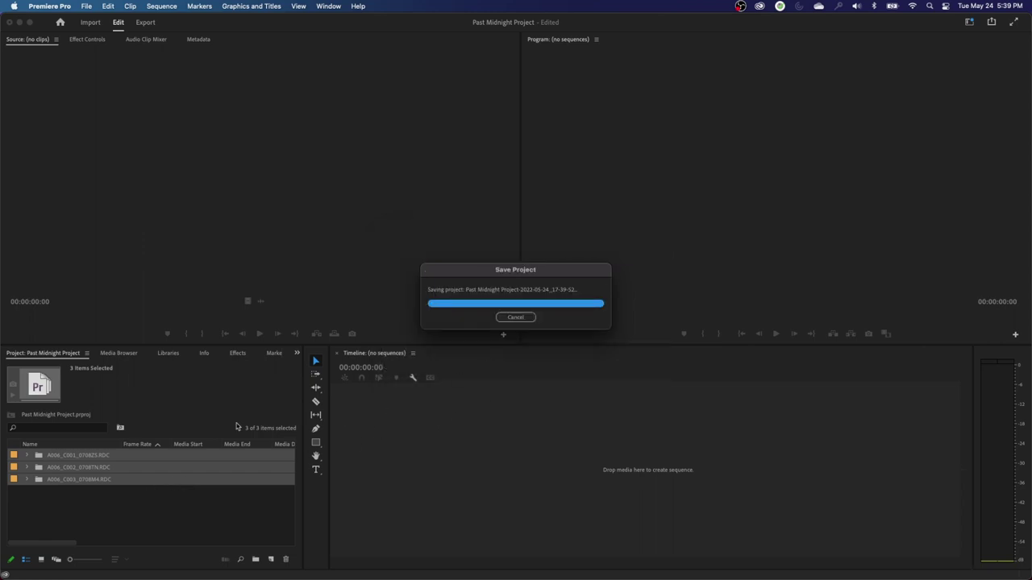
Step: Expand the A006_C001_0708ZS.RDC bin, load A006_C001_0708ZS_001.R3D in the Source Monitor and scrub to its end
click(26, 456)
click(78, 469)
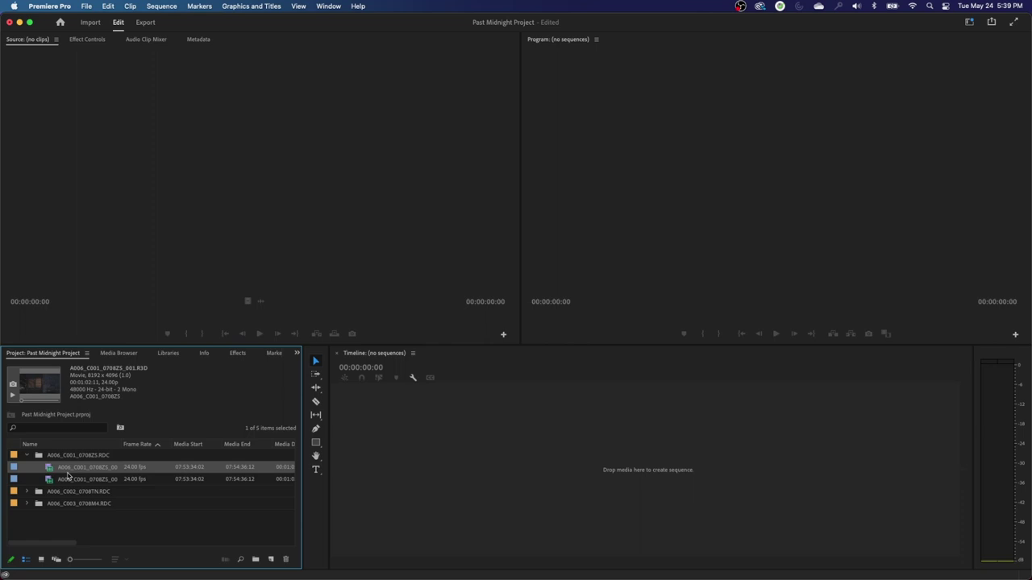
click(59, 457)
click(66, 468)
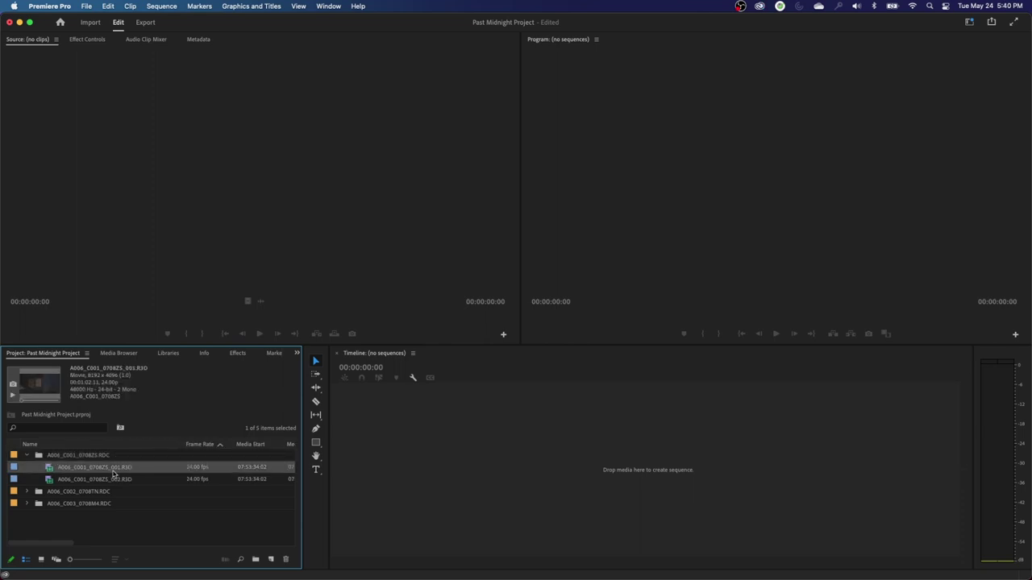
double_click(49, 470)
drag(32, 316, 512, 326)
Step: Load A006_C001_0708ZS_002.R3D in the Source Monitor and scrub through it to the end for comparison
click(51, 481)
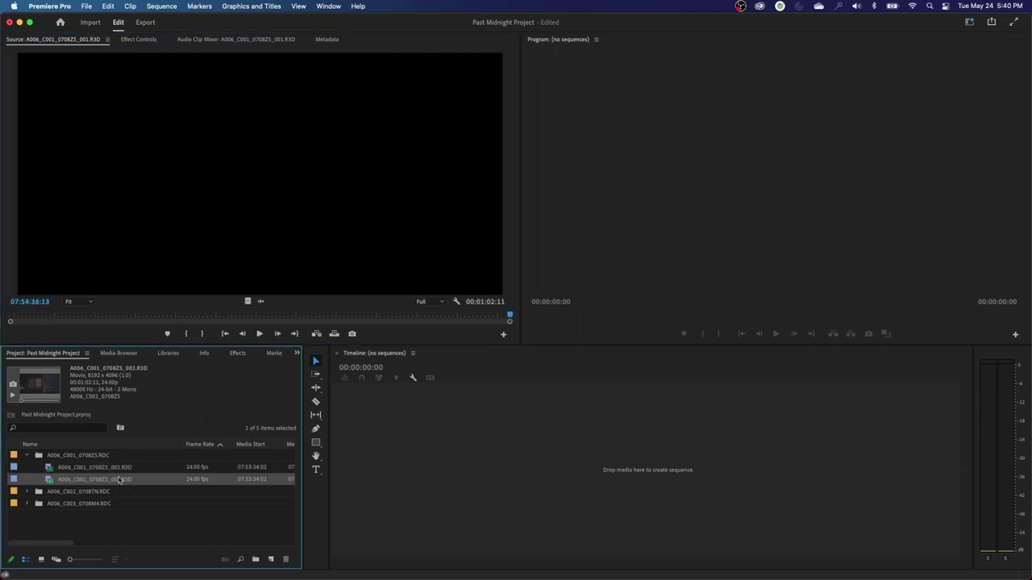
double_click(51, 478)
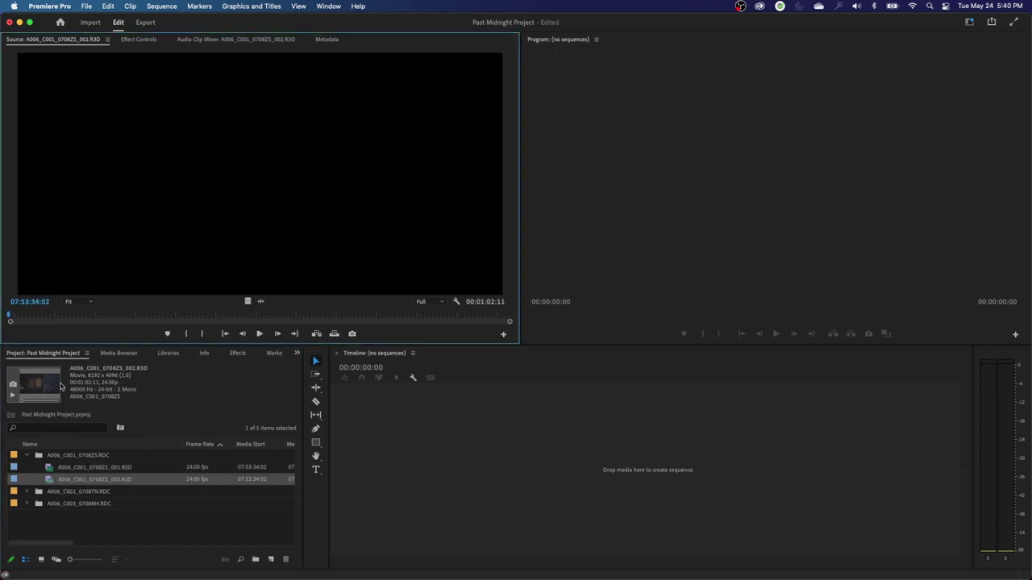
drag(36, 321, 511, 321)
Step: Delete all the imported RED bins and clips from the project
click(50, 456)
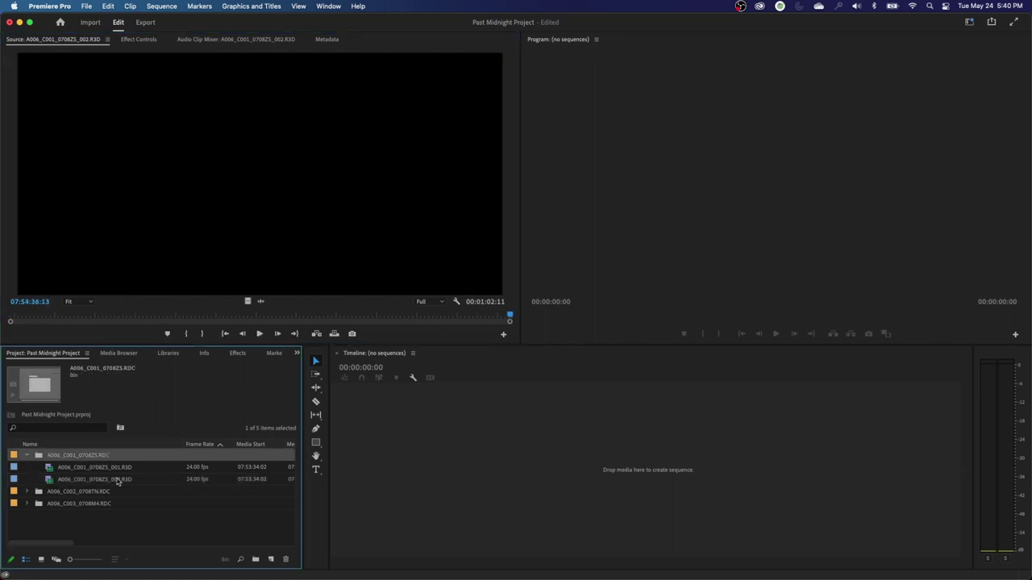
key(super+a)
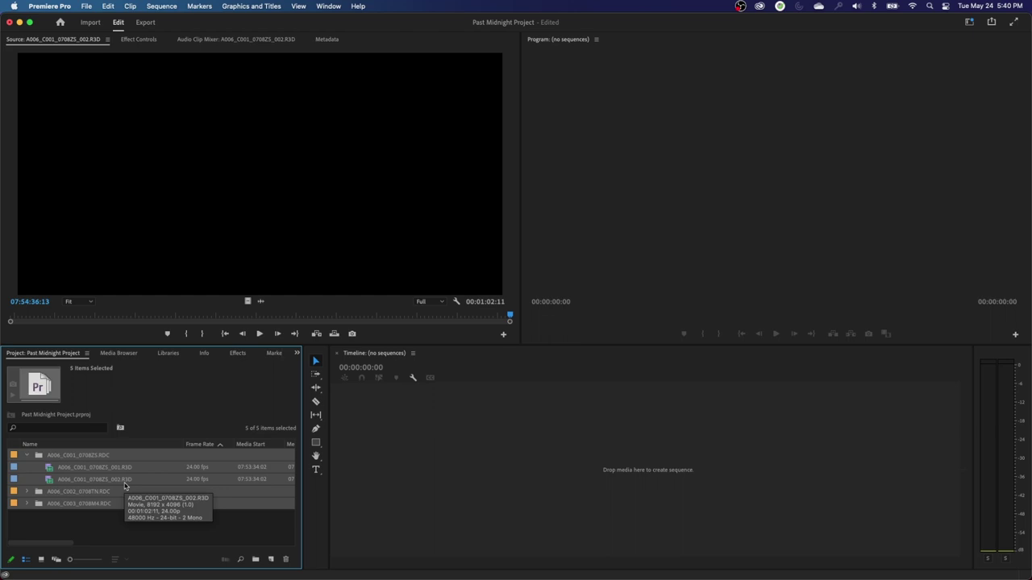
key(Delete)
Step: Show the Media Browser, then switch to the Import workspace and browse the Cromulent drive to the PAST MIDNIGHT folder
click(116, 355)
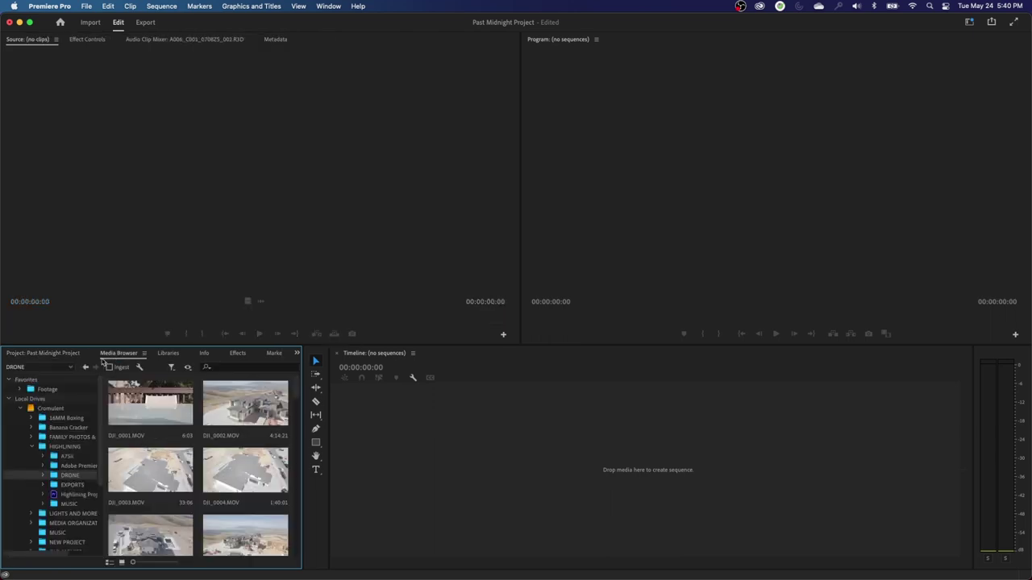
click(91, 23)
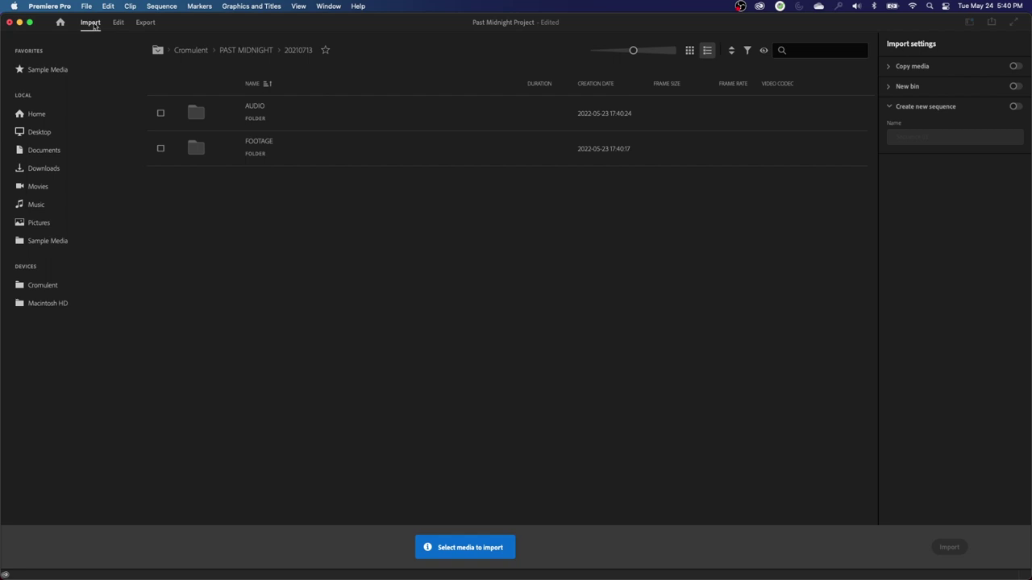
click(47, 290)
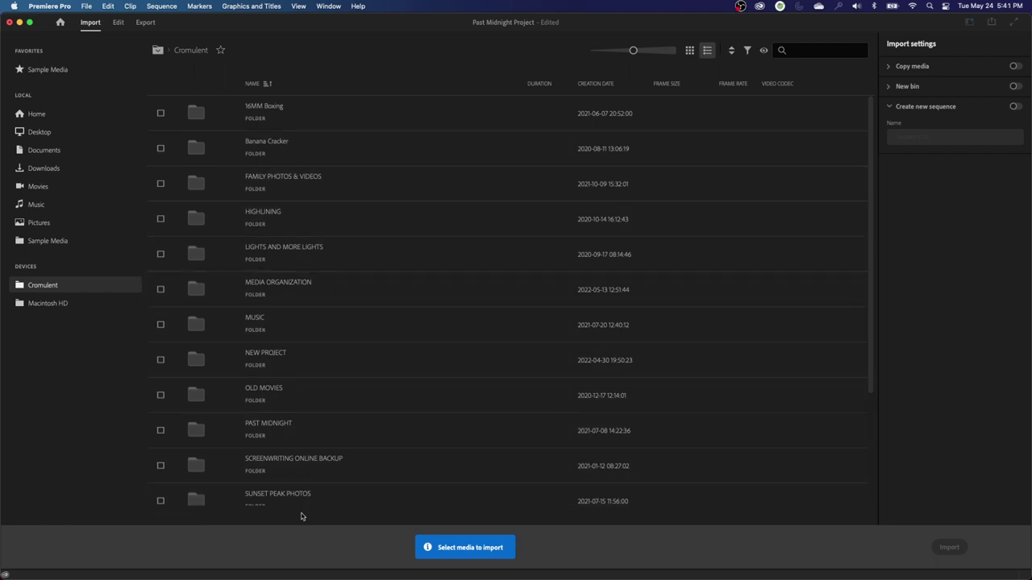
scroll(387, 407, down, 3)
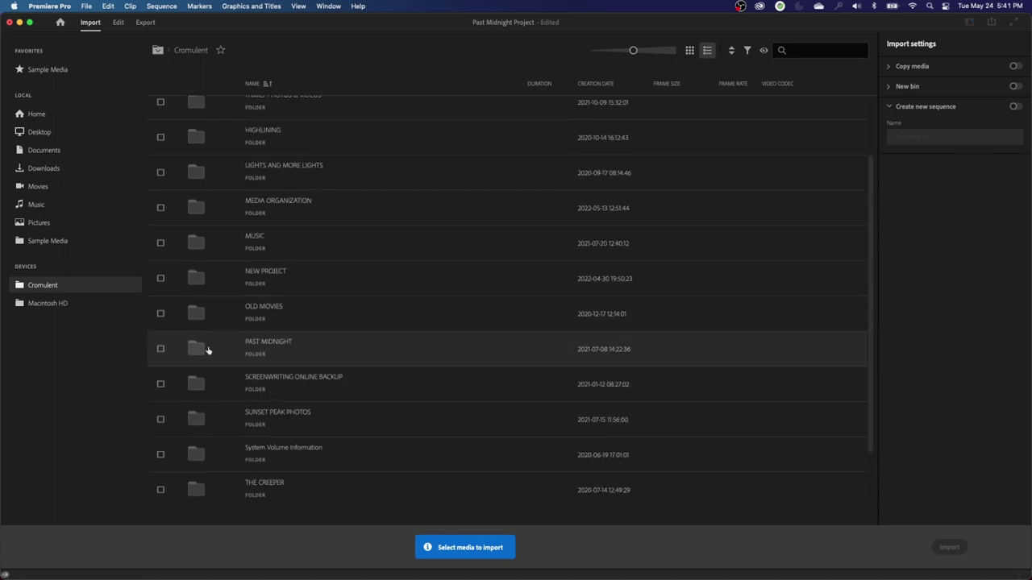
Step: Demonstrate selecting and deselecting the PAST MIDNIGHT folder for import, then open it to list its contents
click(160, 350)
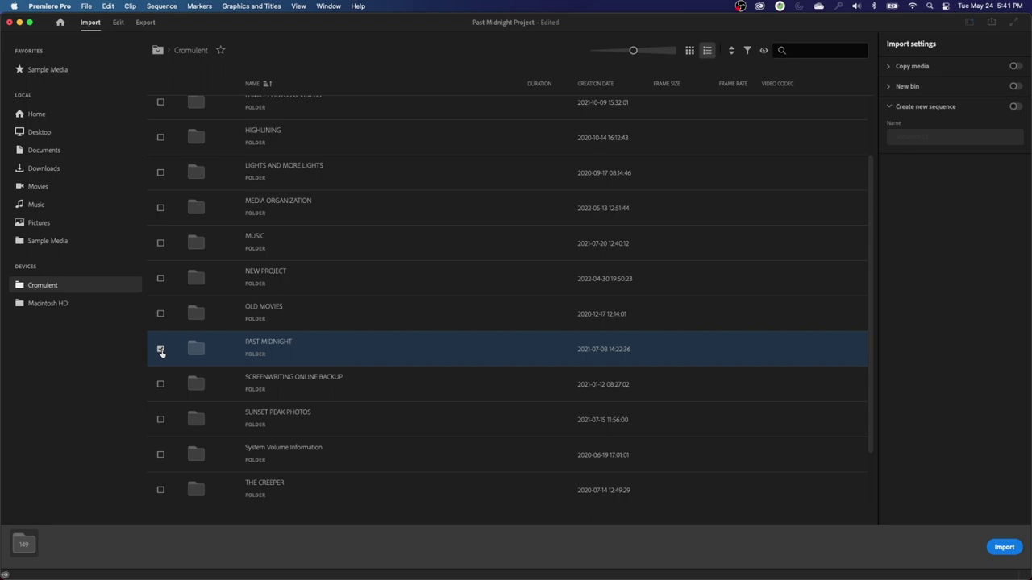
click(176, 353)
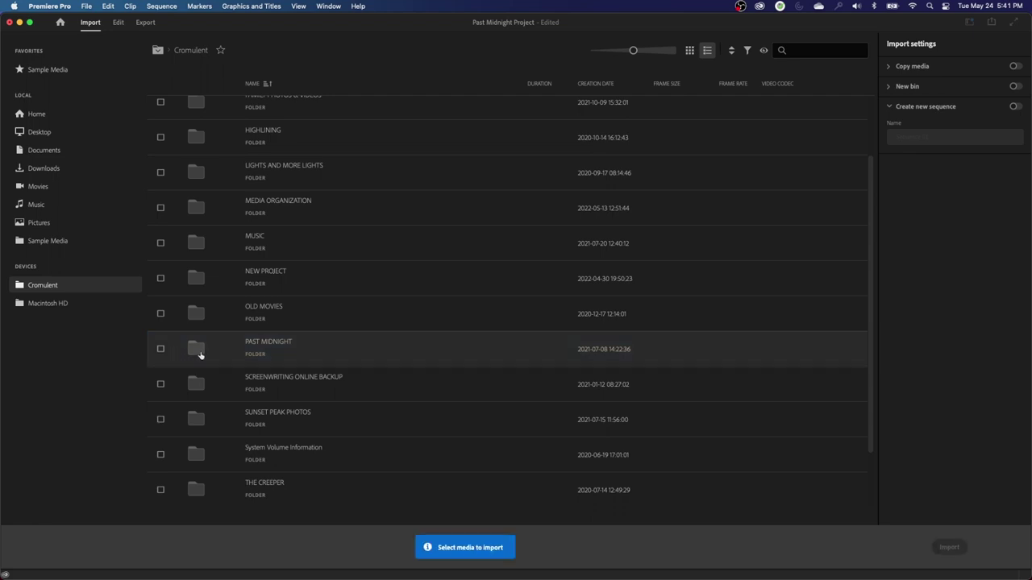
double_click(201, 354)
click(43, 284)
click(160, 430)
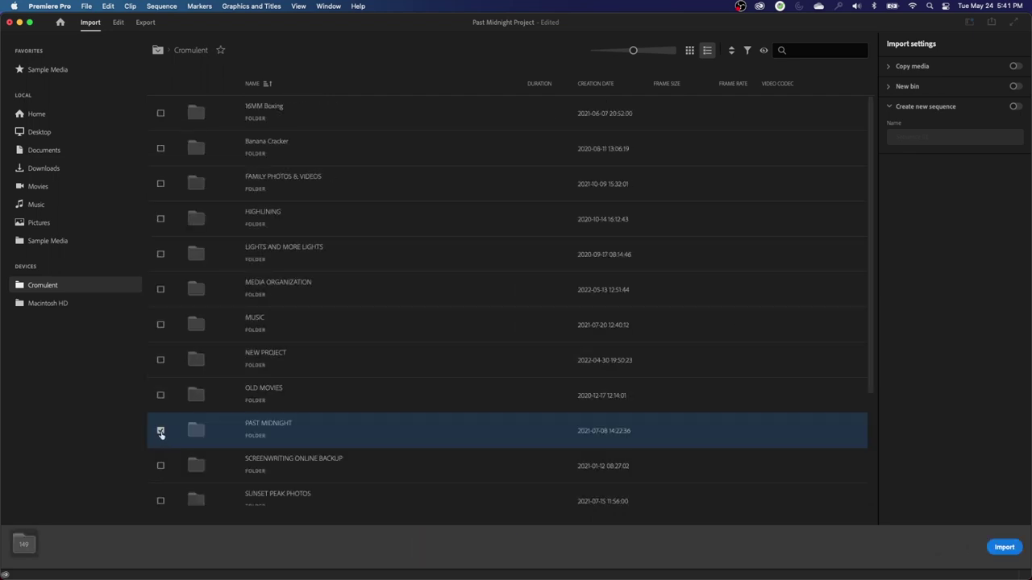
click(182, 435)
double_click(191, 434)
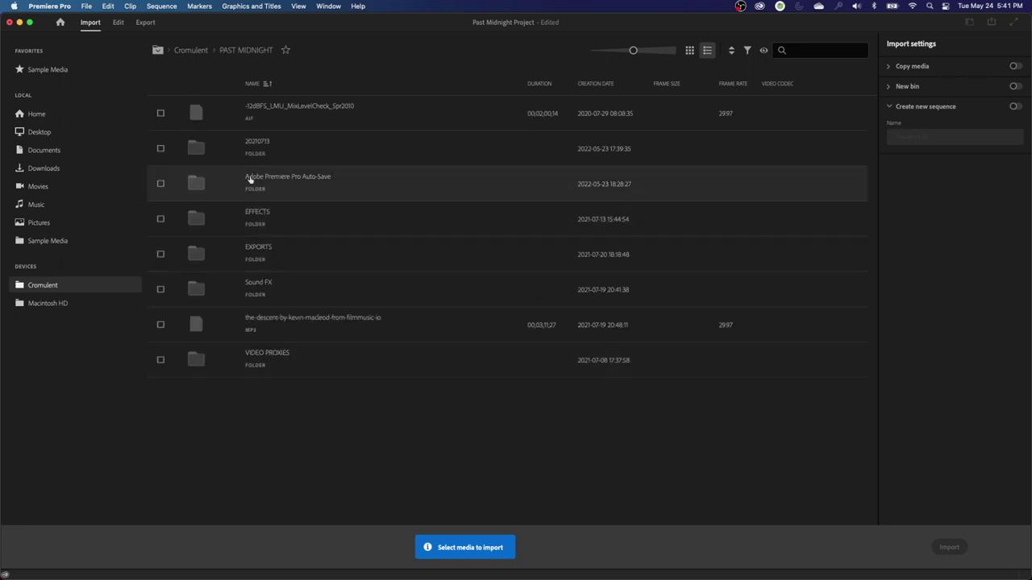
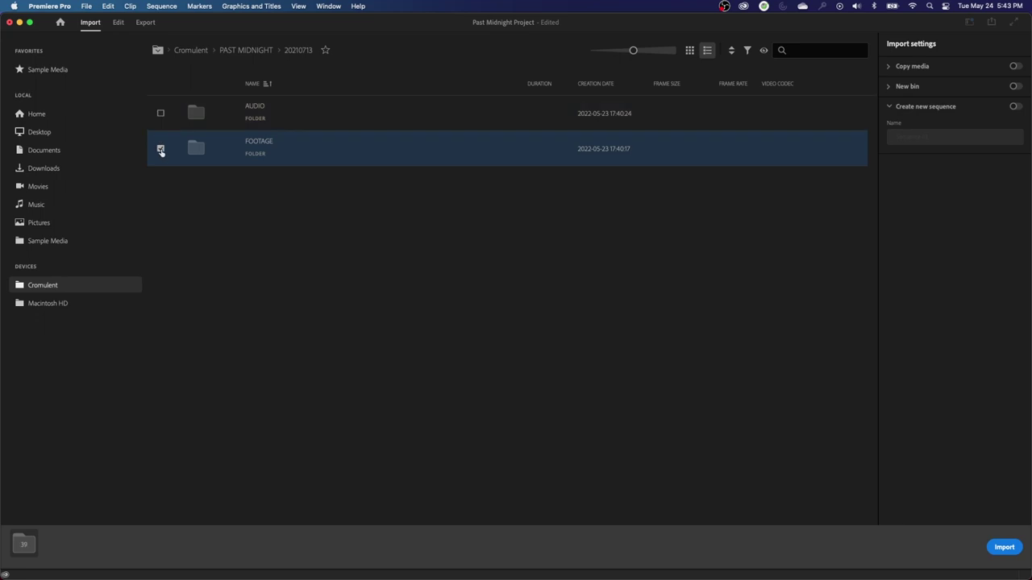
Step: Deselect FOOTAGE, select the whole 20210713 folder in PAST MIDNIGHT for import, and open it to show its subfolders
click(160, 148)
click(246, 50)
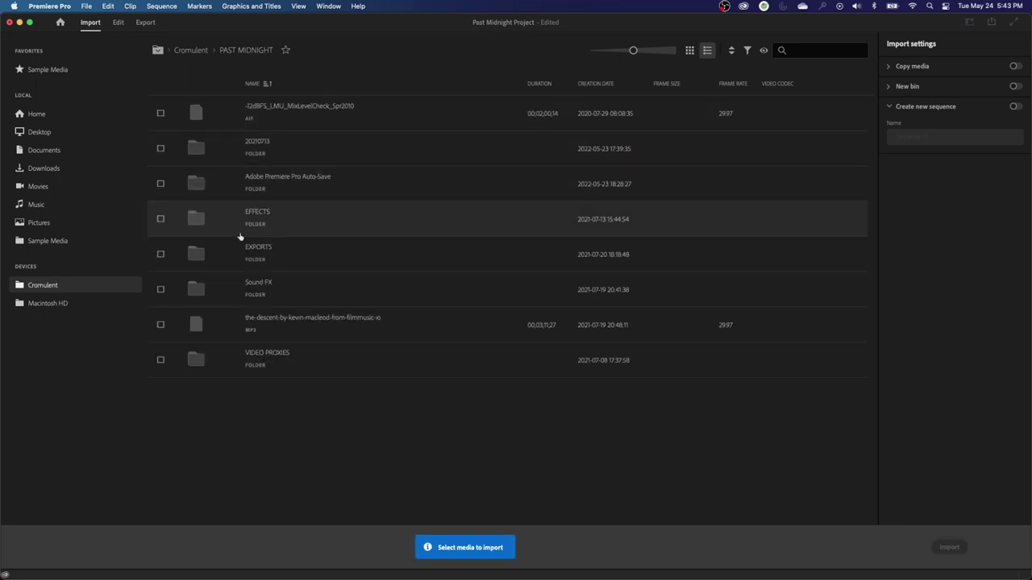
click(161, 151)
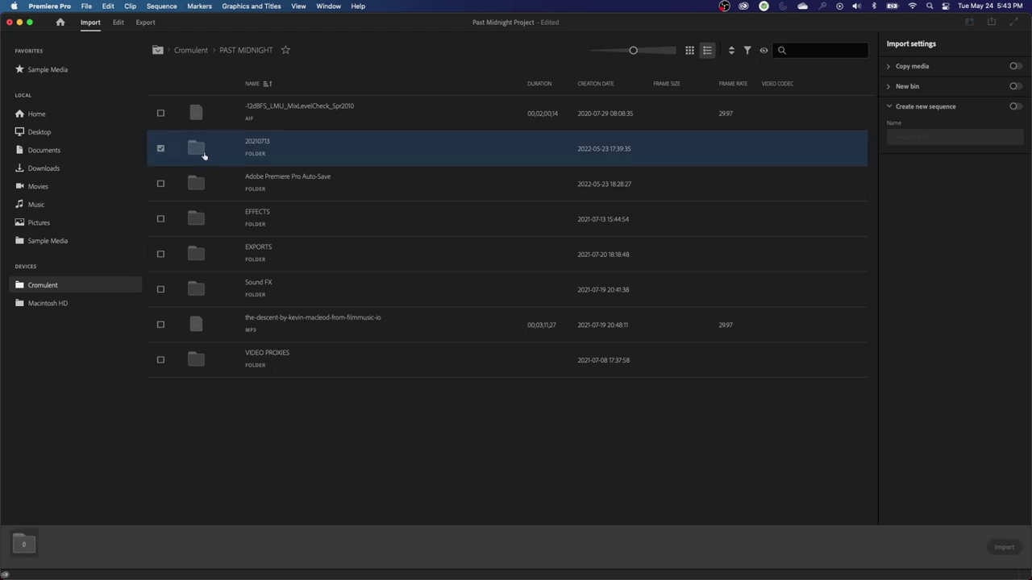
double_click(204, 156)
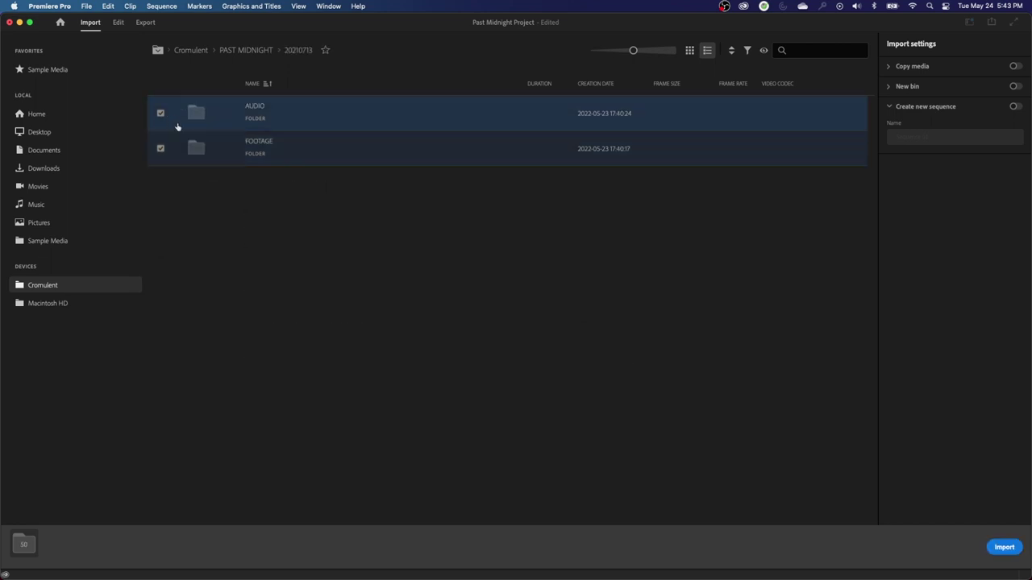
Step: Go back to the PAST MIDNIGHT folder and import the selected 20210713 folder with Create new sequence turned off
click(254, 53)
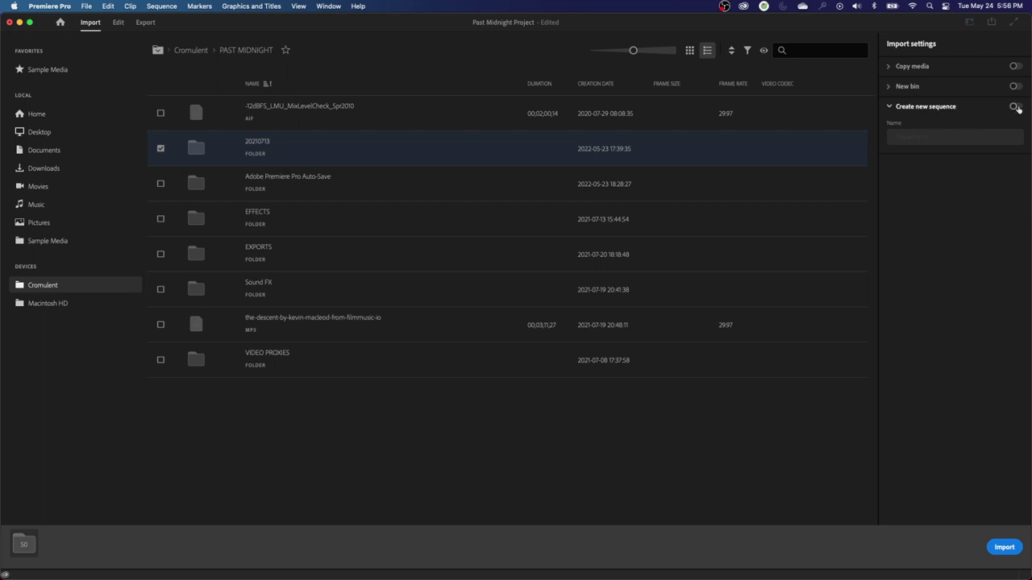
click(1016, 107)
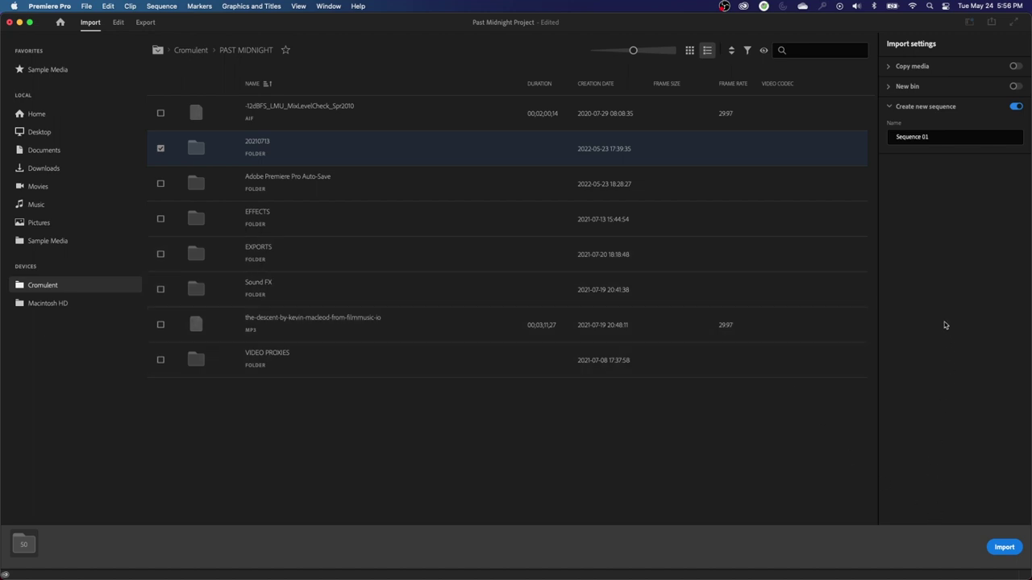
click(1016, 107)
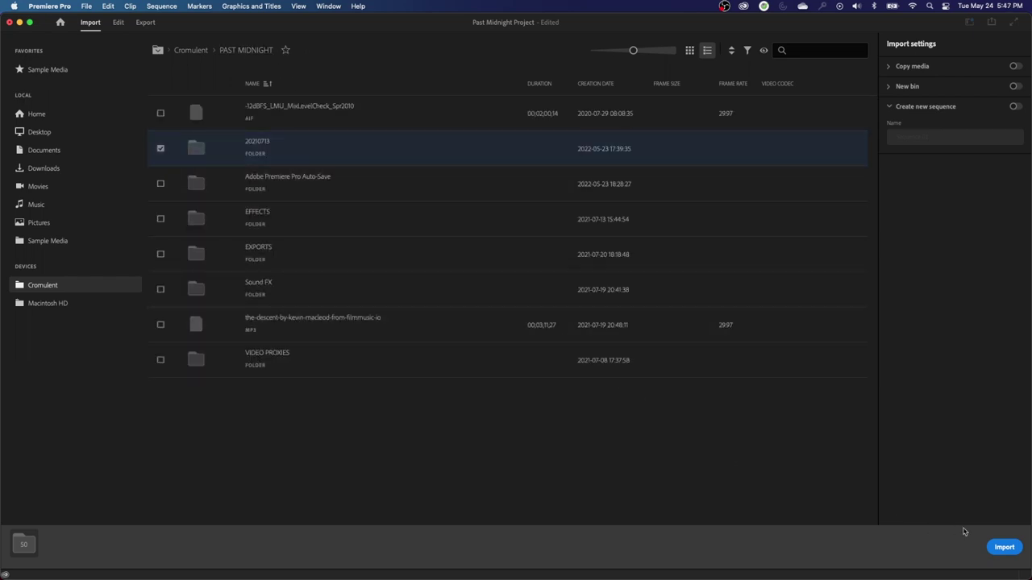
click(1008, 548)
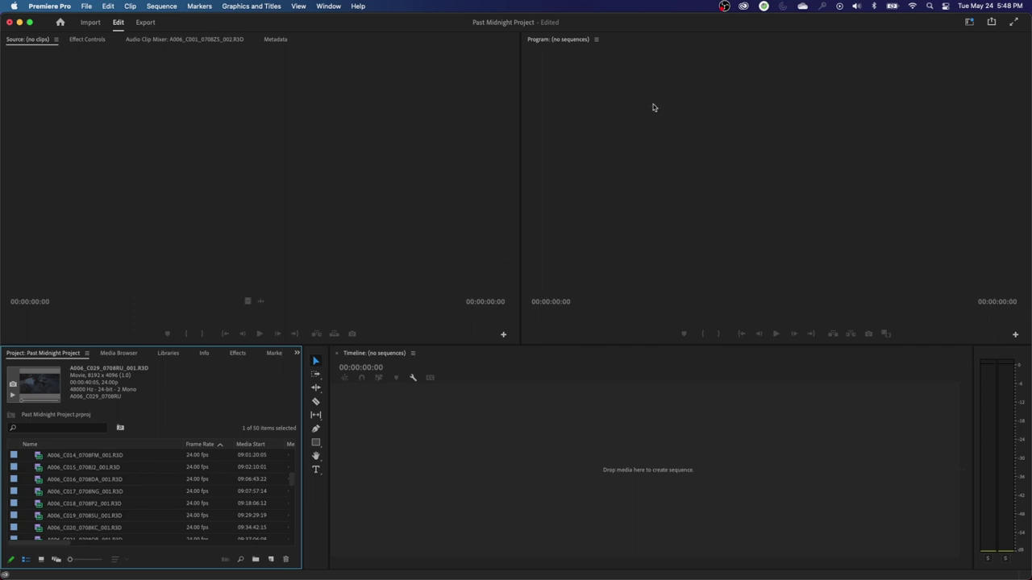
Step: Switch to the Assembly workspace, look through the imported items, and preview them as thumbnails before returning to list view
click(970, 24)
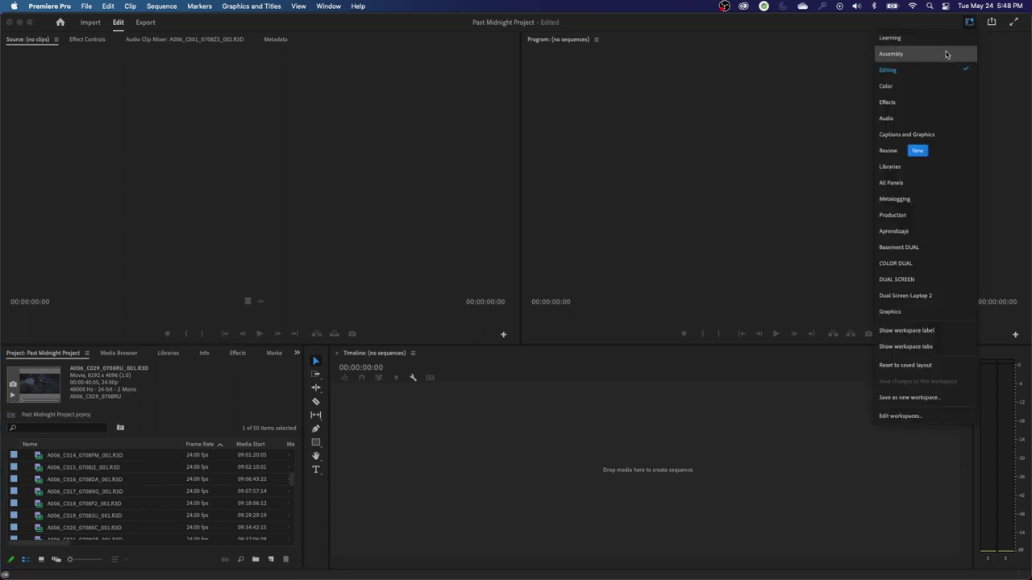
click(946, 54)
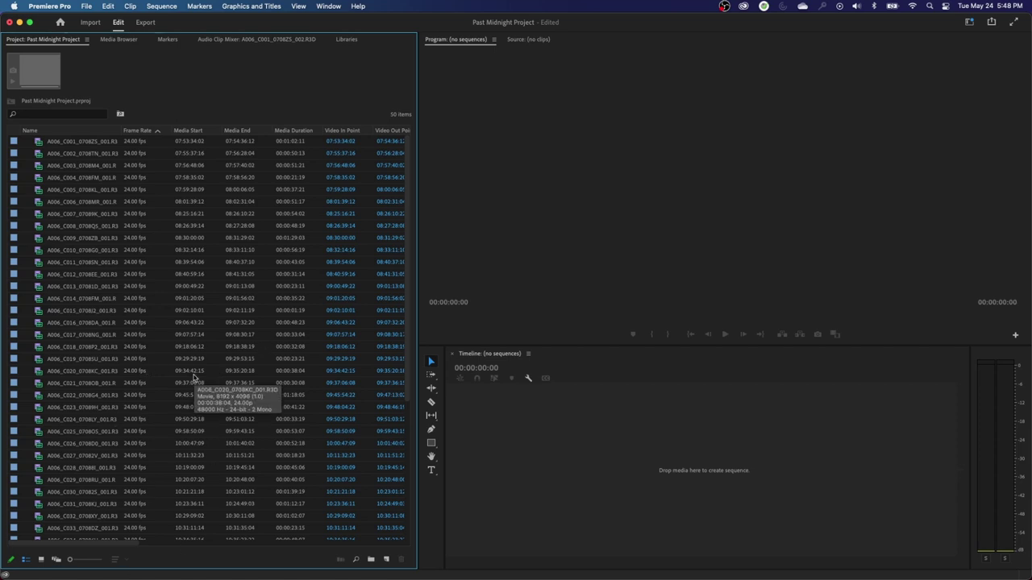
scroll(256, 372, down, 5)
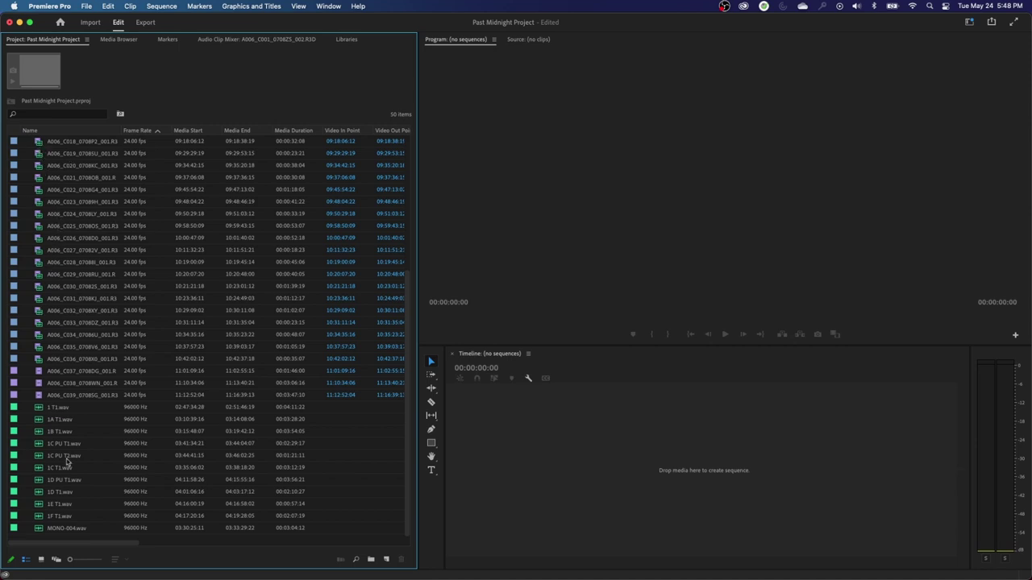
click(41, 559)
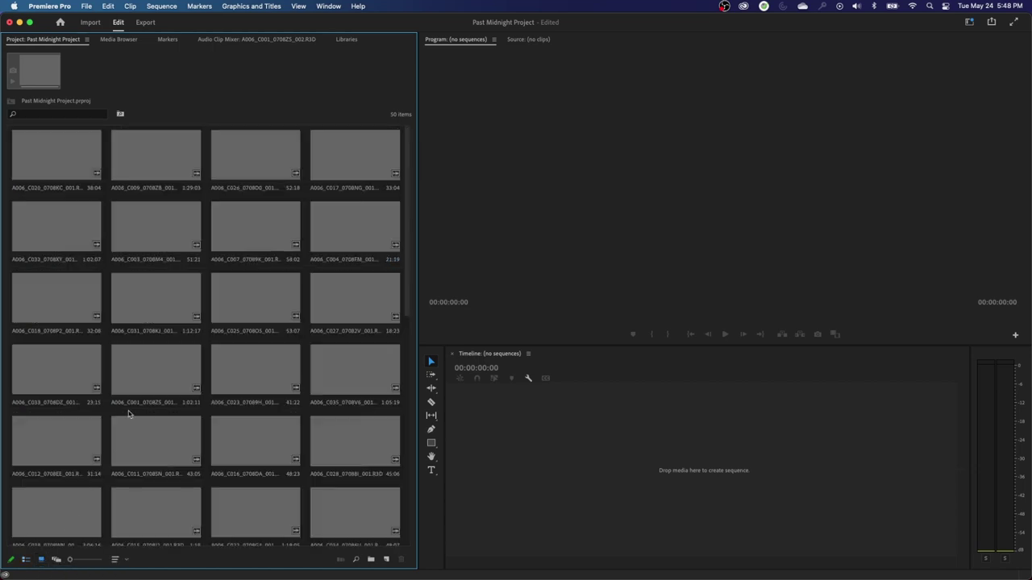
click(27, 561)
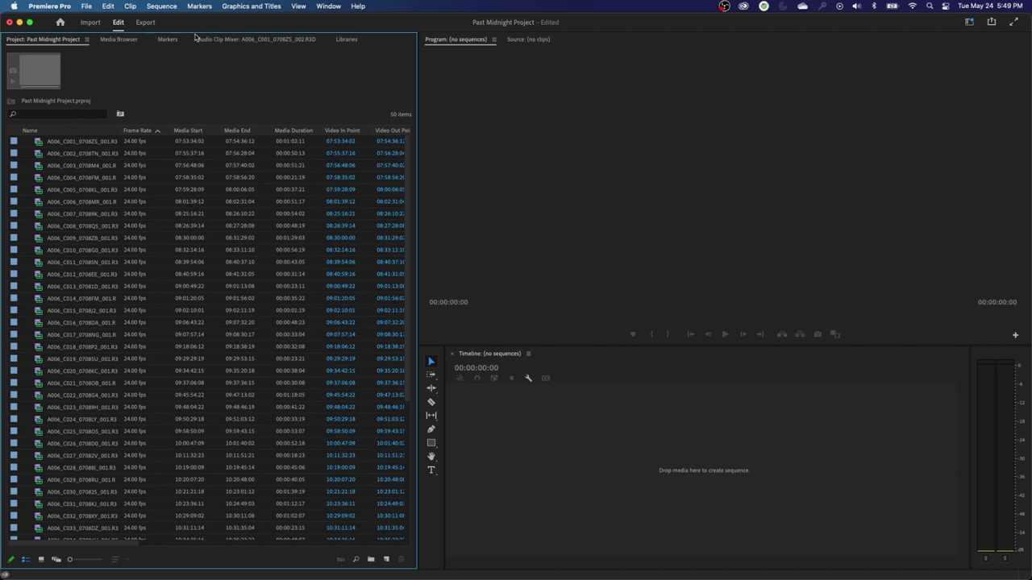
Step: Make the Timeline, Program and Project panels active in turn
click(543, 437)
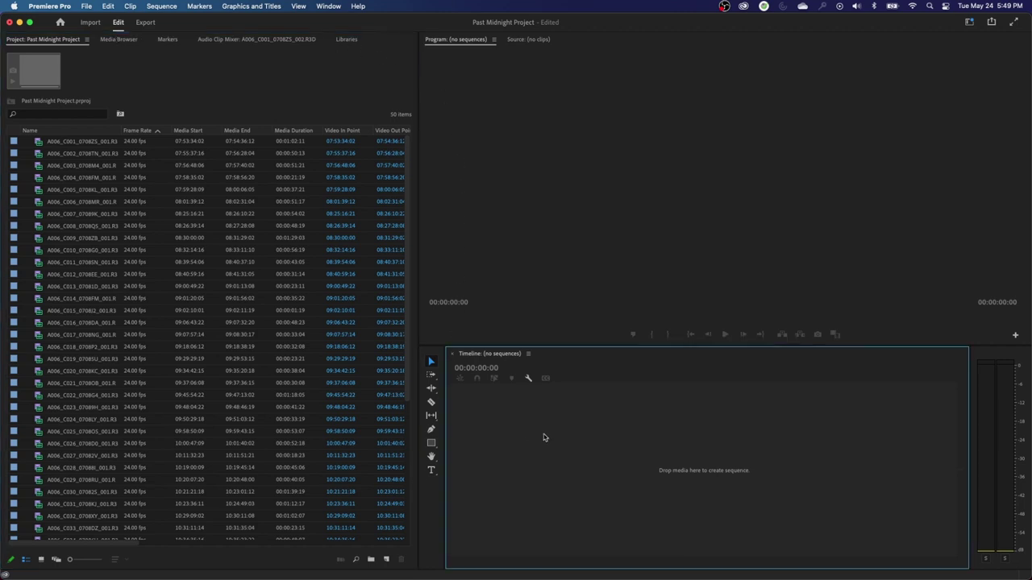
click(584, 276)
click(570, 399)
click(582, 270)
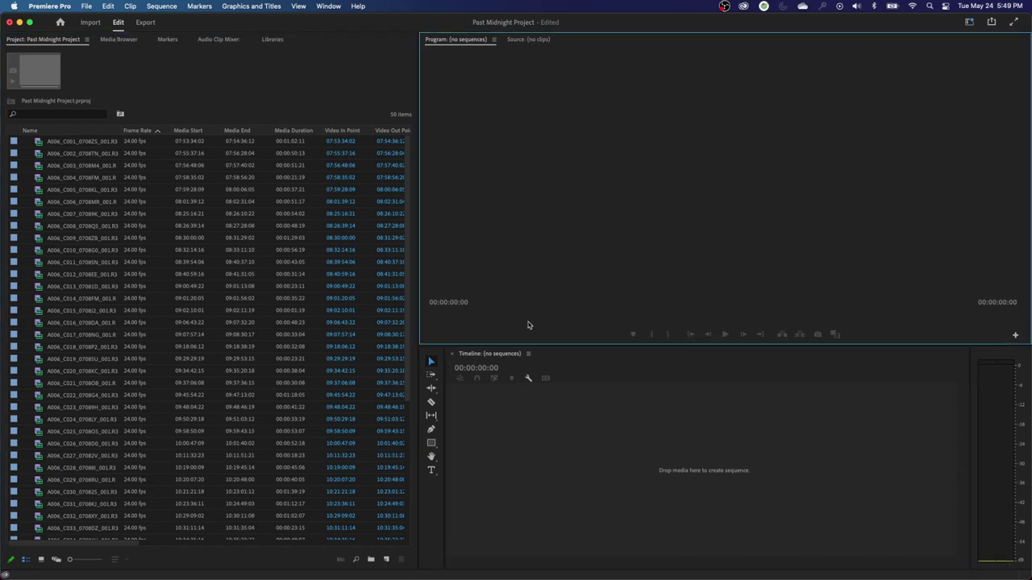
click(250, 179)
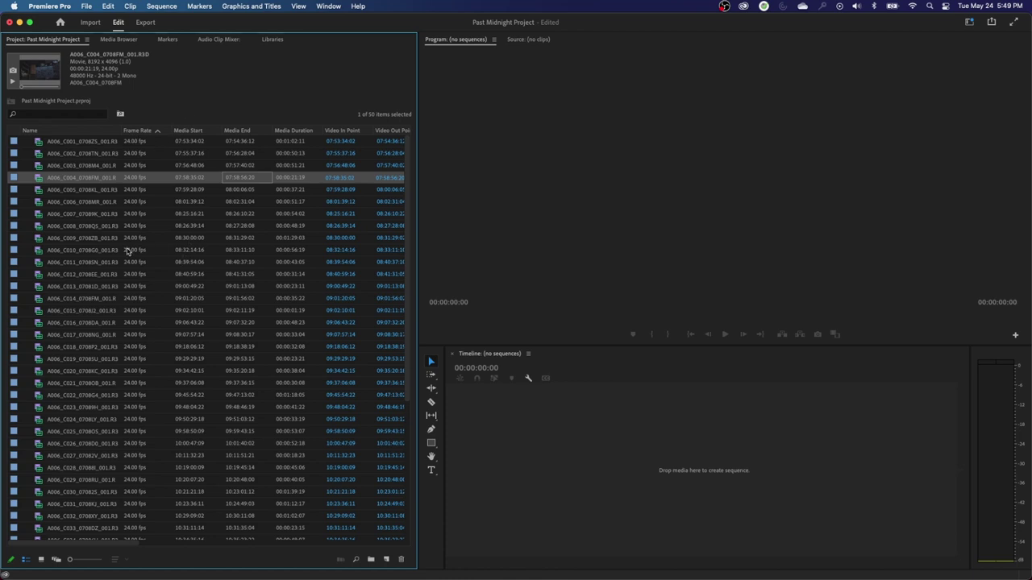
Step: Select clip A006_C010_0708G0_001.R3D and enlarge the rows and icons of the project list
click(184, 251)
key(shift+bracketright)
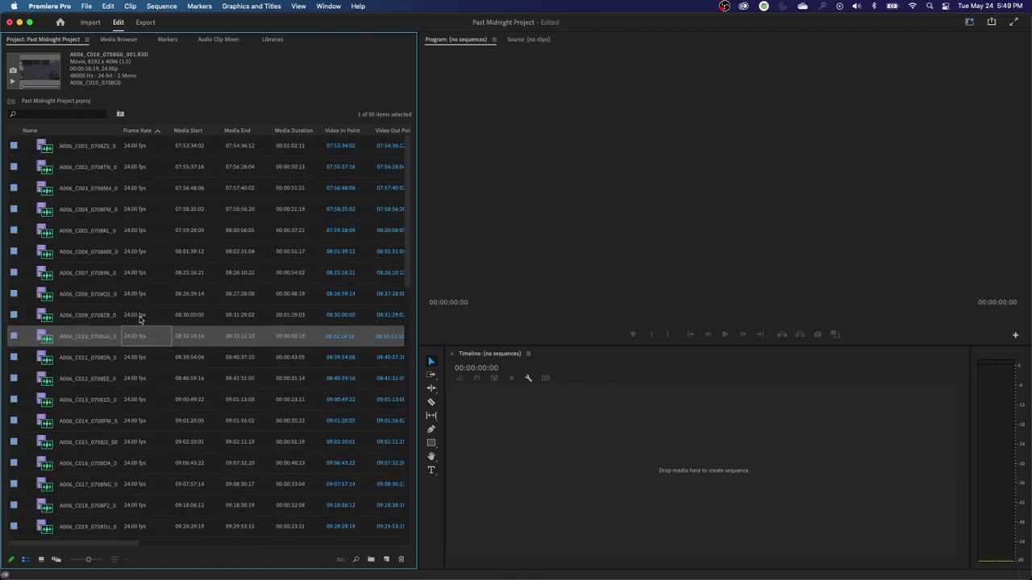
key(shift+bracketright)
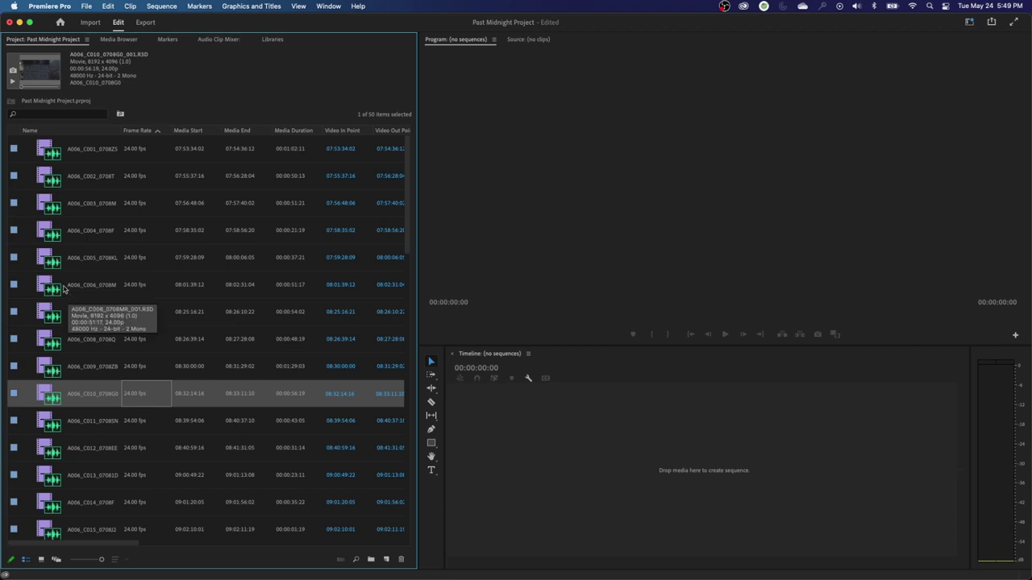
key(shift+bracketleft)
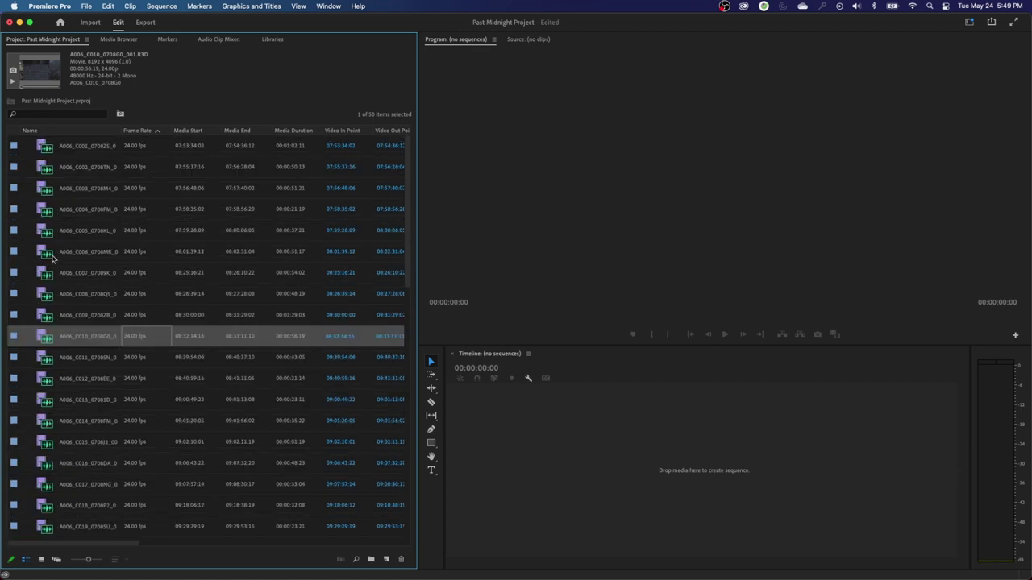
key(shift+bracketright)
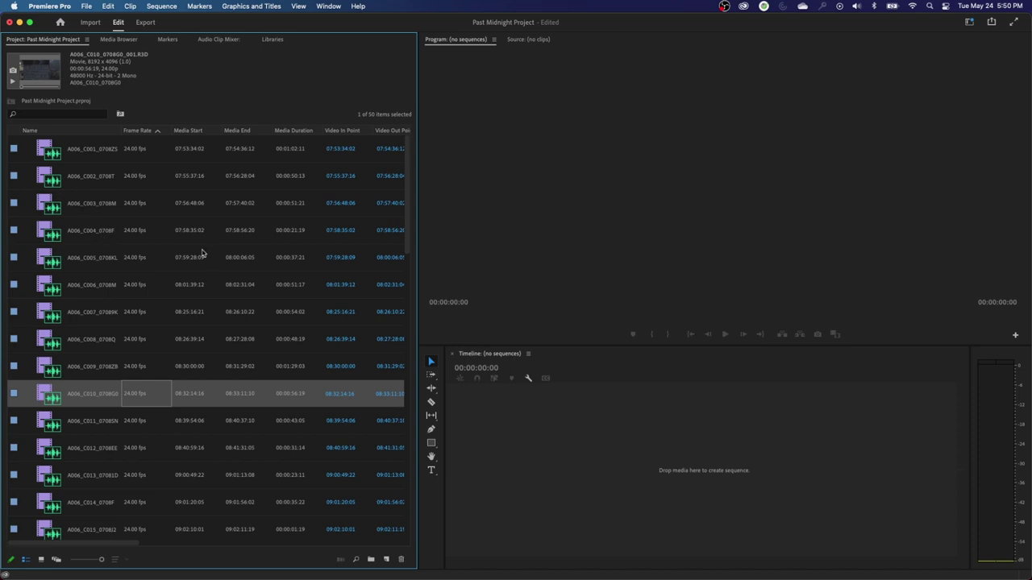
Step: Examine the icons of the audio-only and video-only items, selecting clip A006_C039_0708SG_001.R3D
scroll(97, 322, down, 15)
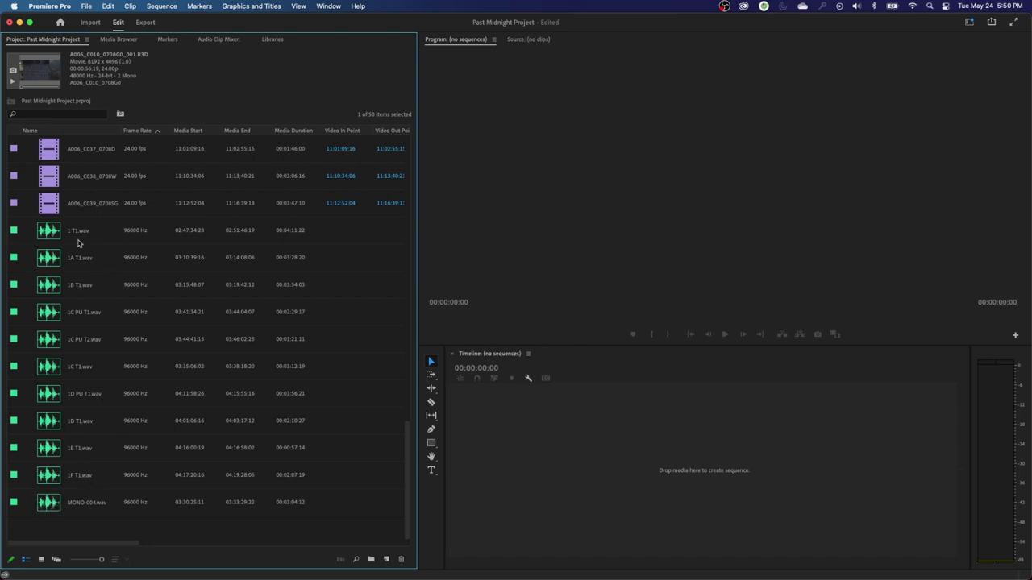
scroll(95, 319, up, 4)
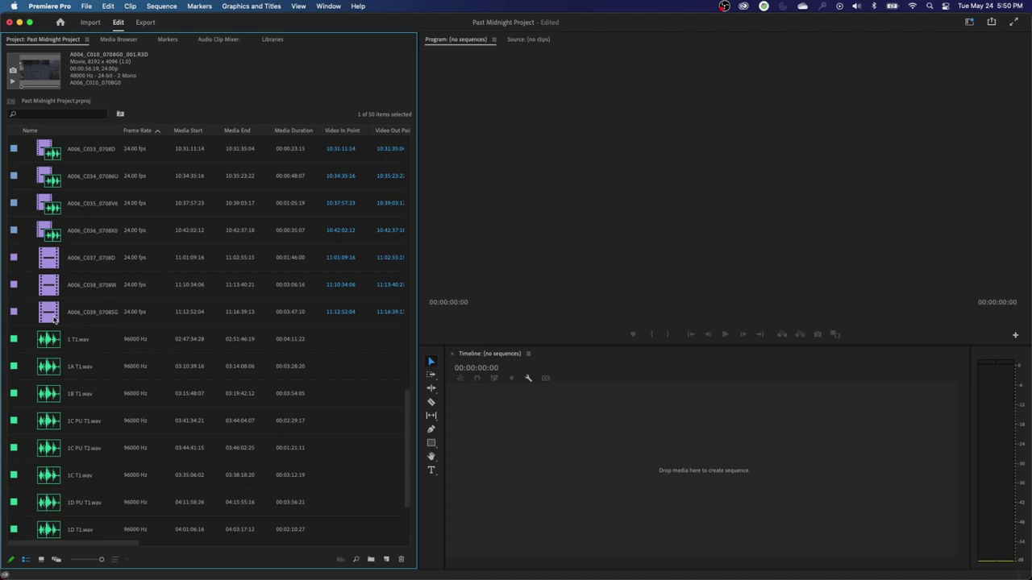
click(54, 312)
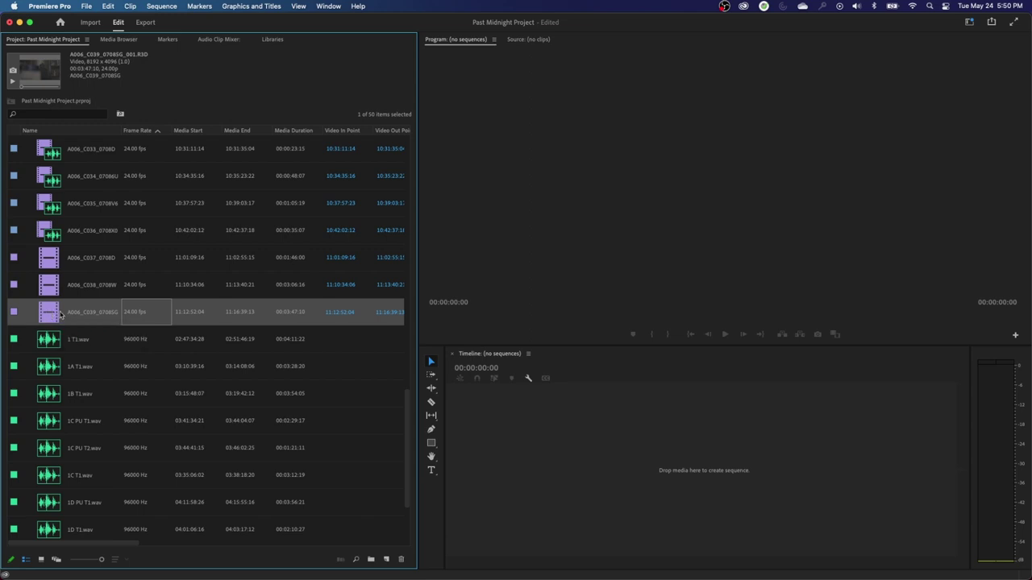
scroll(70, 306, up, 3)
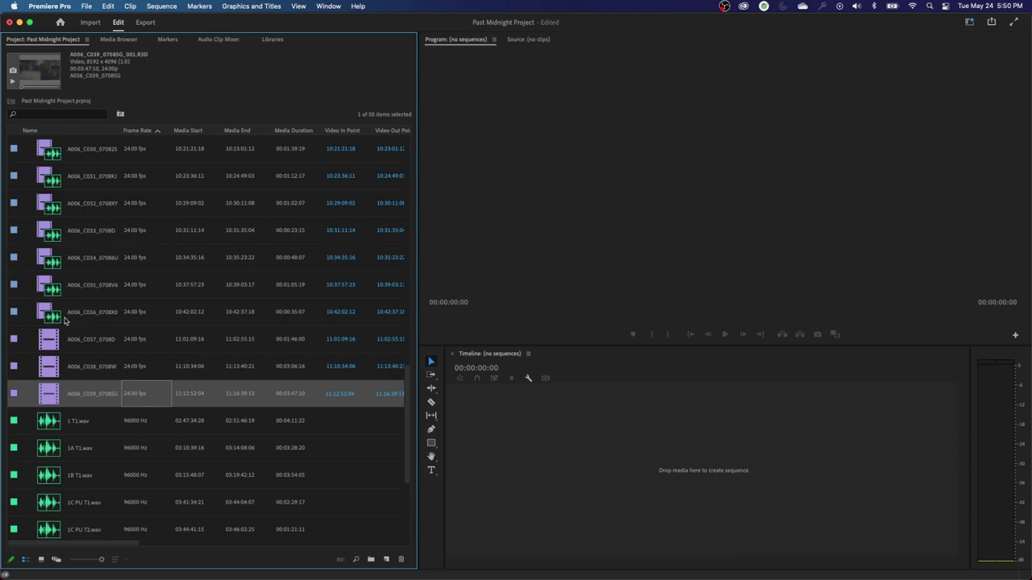
Step: Create a sequence from clip A006_C036_0708X0_001.R3D in the empty timeline, then undo it
click(50, 306)
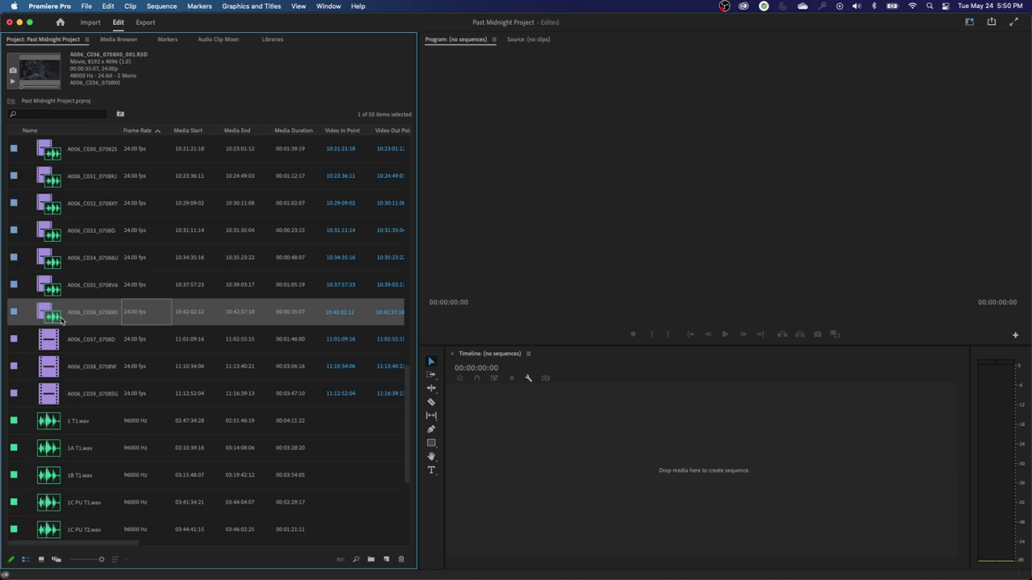
drag(45, 310, 589, 471)
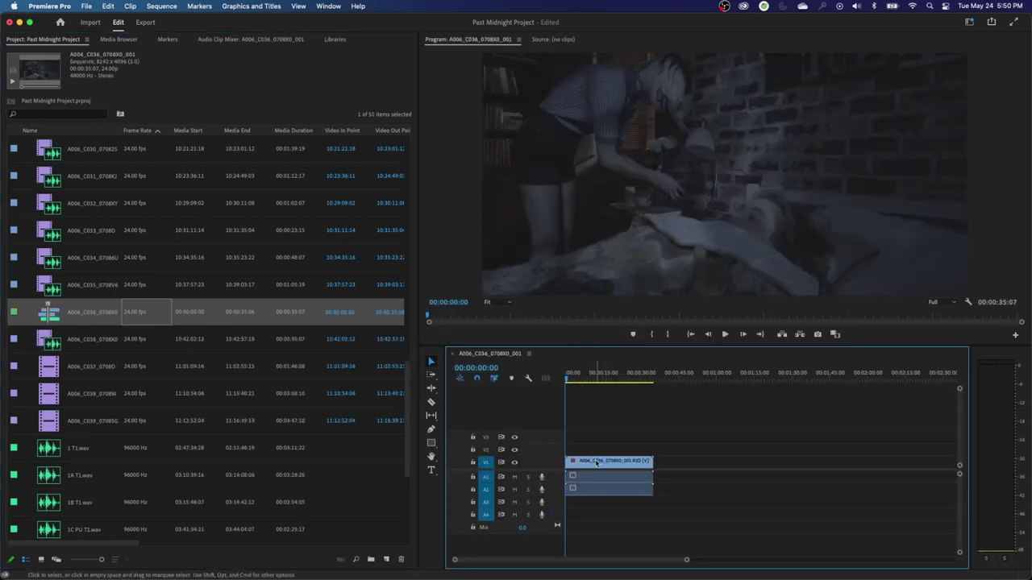
key(super+z)
Step: Create a sequence from clip A006_C018_0708P2_001.R3D, then delete its video and audio from the timeline
drag(53, 211, 536, 449)
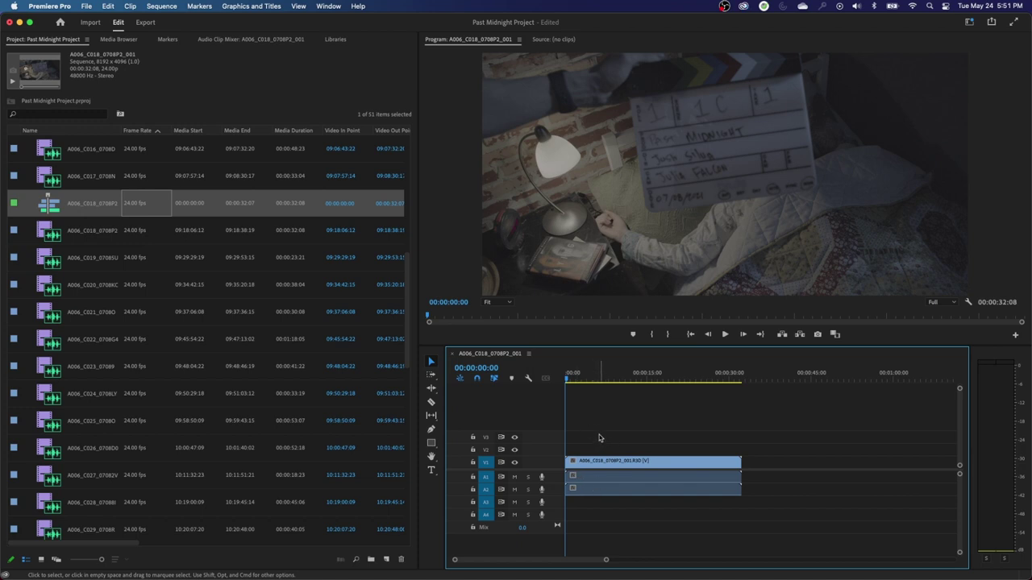
drag(601, 440, 643, 496)
key(Delete)
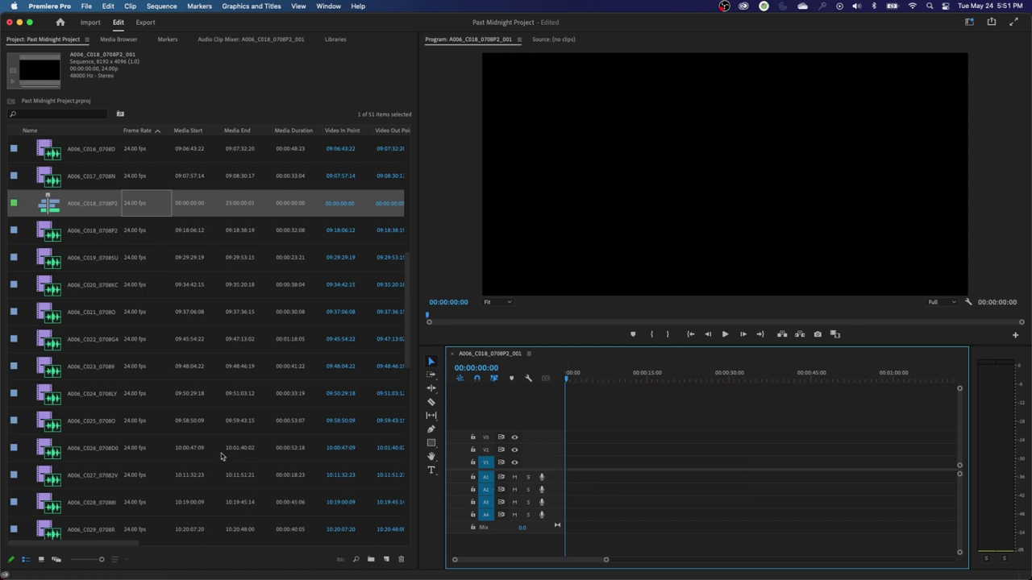
Step: Add the video-only clip A006_C037_0708DG_001.R3D to the start of track V1, then undo the placement
scroll(162, 435, down, 8)
click(47, 402)
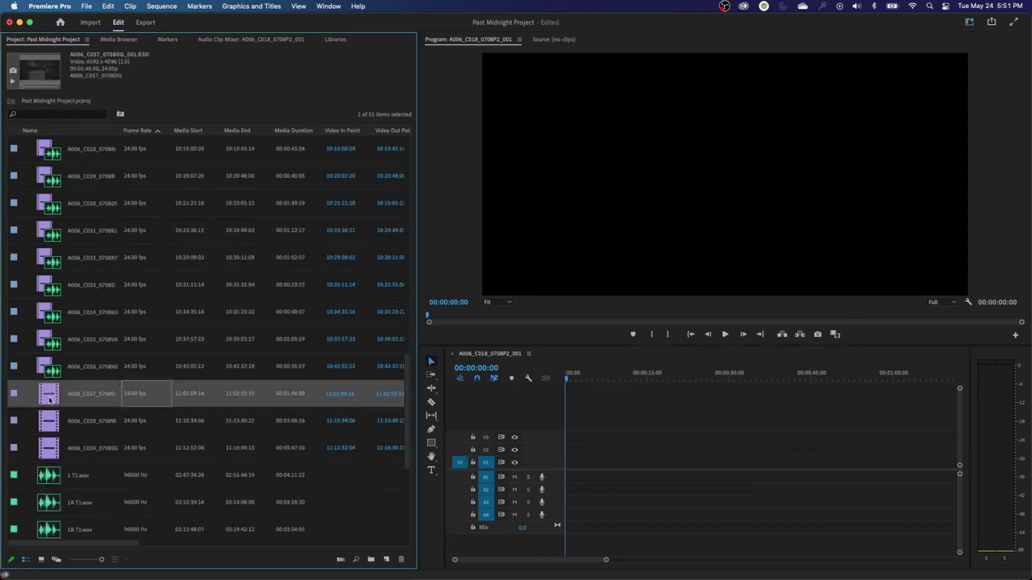
drag(49, 398, 579, 468)
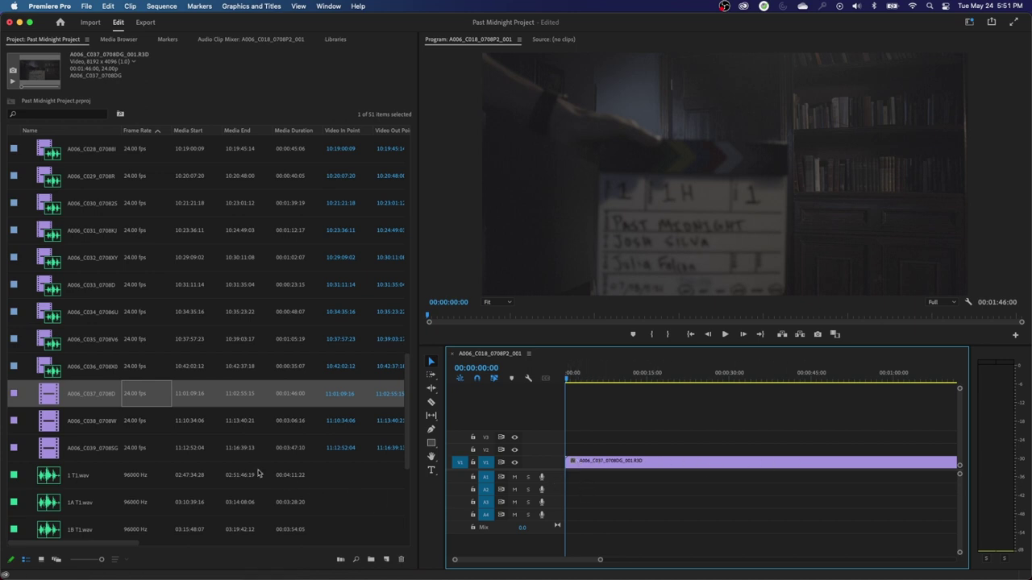
key(super+z)
Step: Add 1 T1.wav to track A1, expand the tracks to see its waveform, then delete the clip from the timeline
click(37, 475)
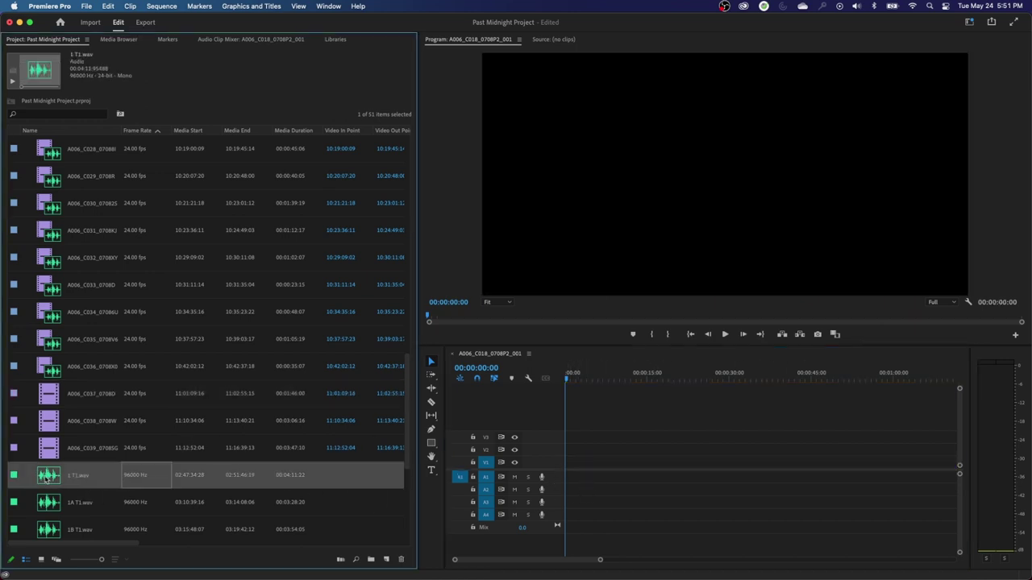
drag(90, 483, 610, 487)
key(shift+equal)
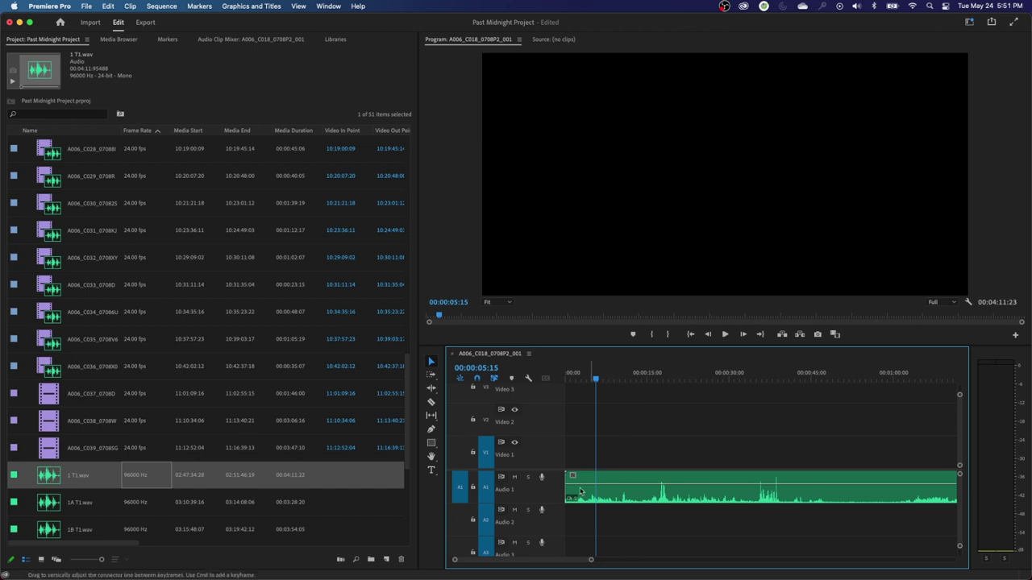
drag(629, 396, 690, 524)
key(Delete)
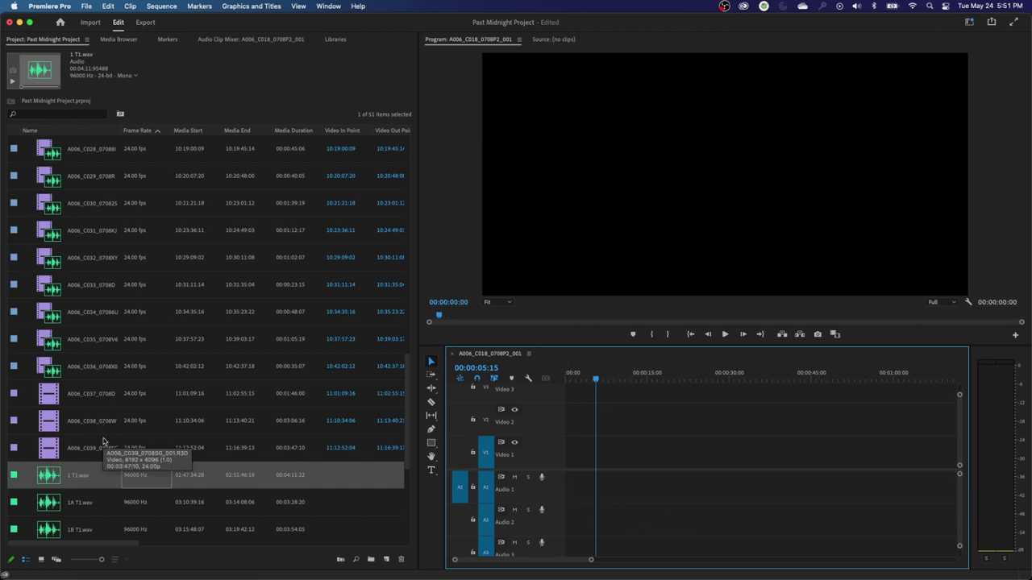
Step: Import the still image 2017-03-10 15.41.20.jpg through the Import workspace
click(91, 22)
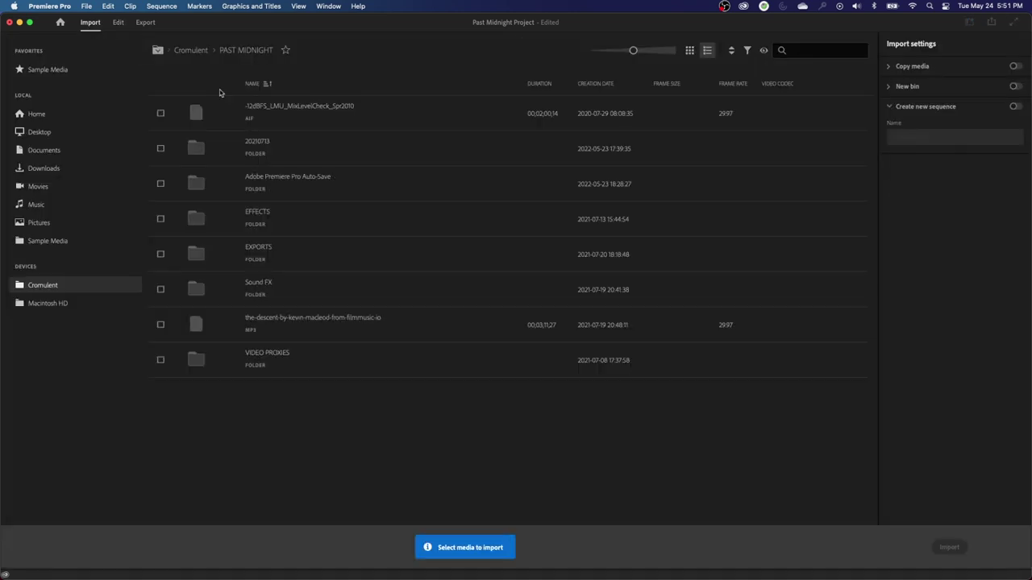
double_click(254, 266)
click(1004, 548)
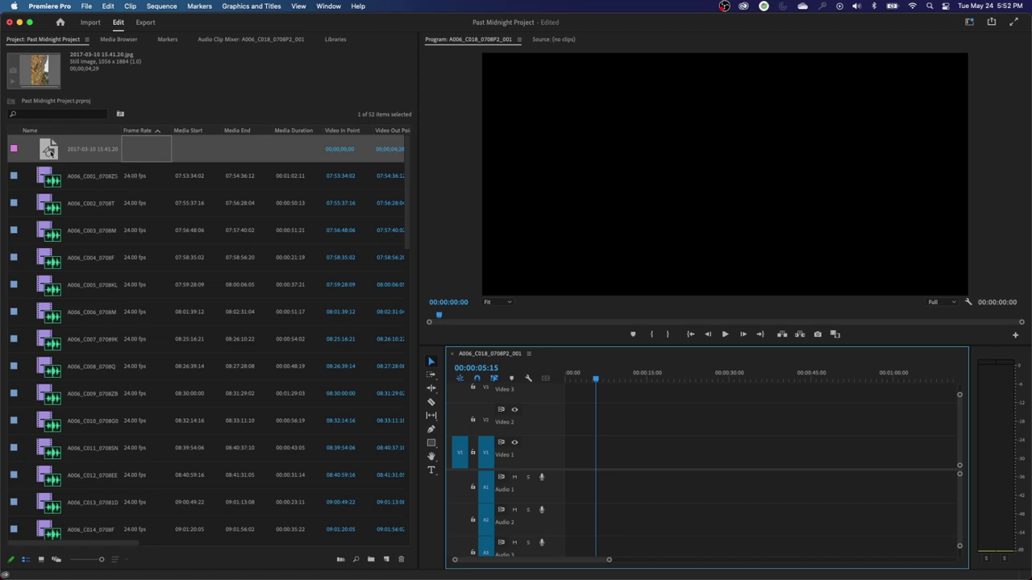
Step: Shrink the rows of the project list and delete the A006_C018_0708P2_001 sequence
key(minus)
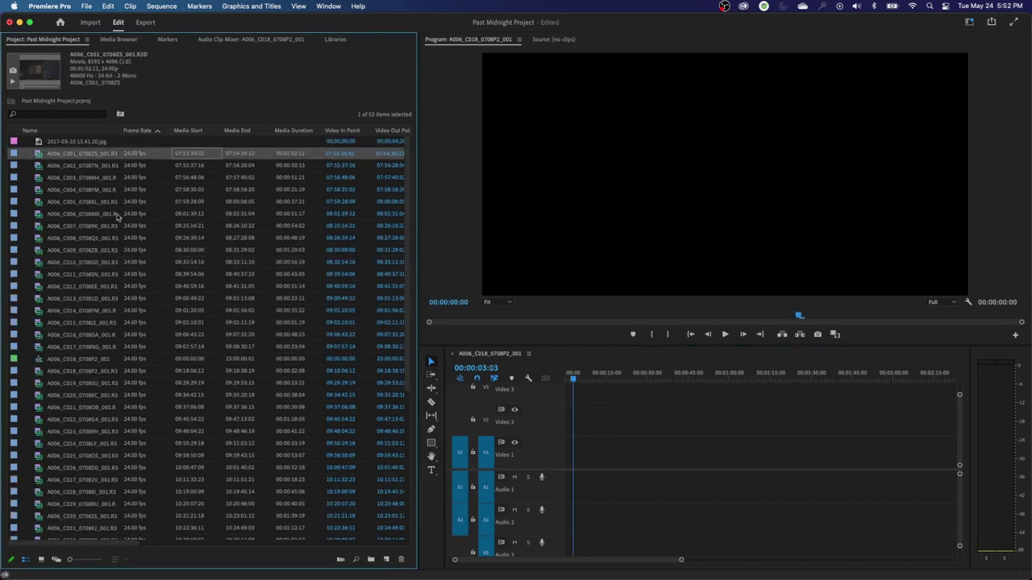
key(Down)
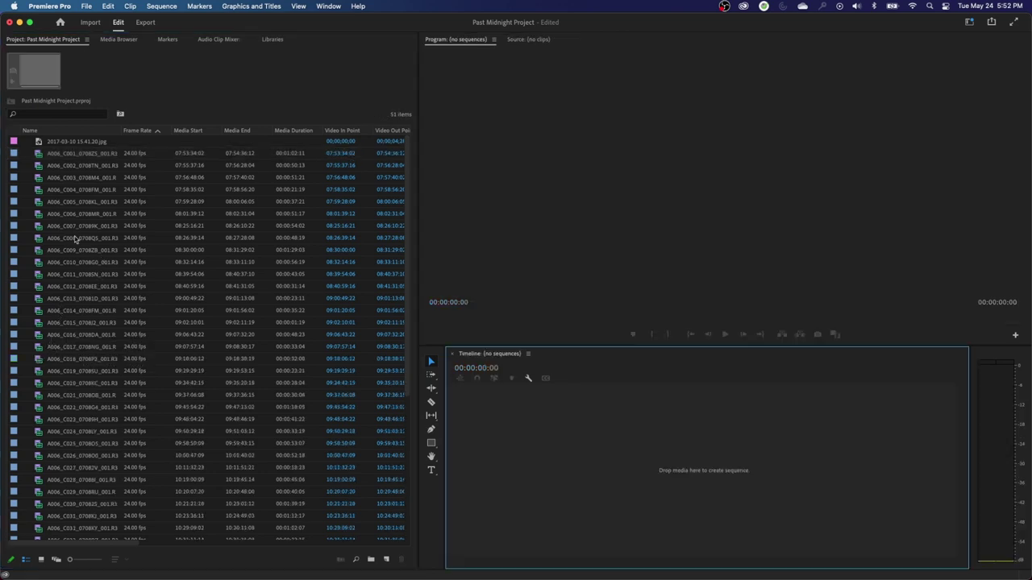
key(super+z)
Step: Look over the project's video, audio and image items, and select clip A006_C001_0708ZS_001.R3D
scroll(67, 159, down, 5)
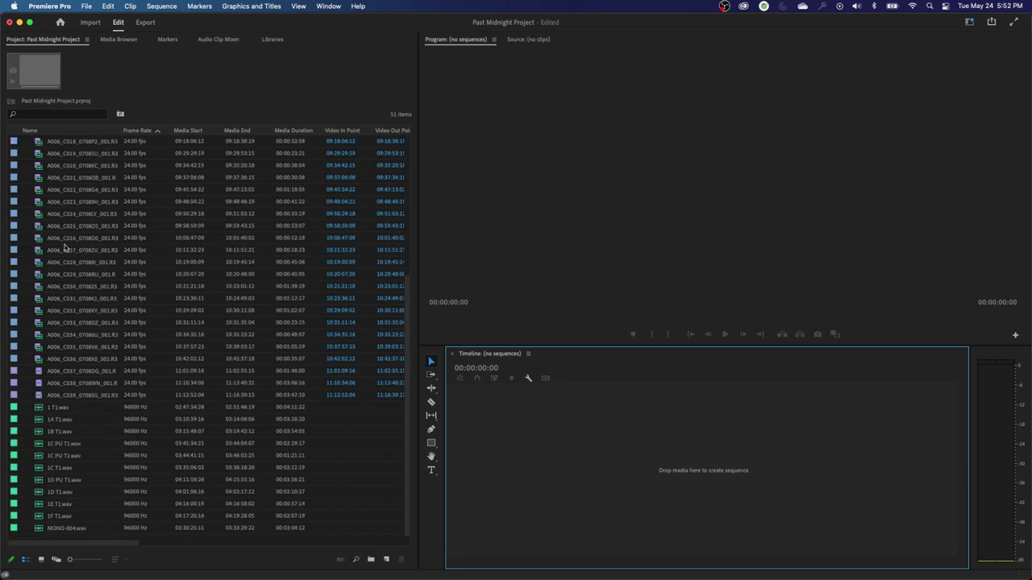
scroll(64, 162, up, 5)
click(56, 155)
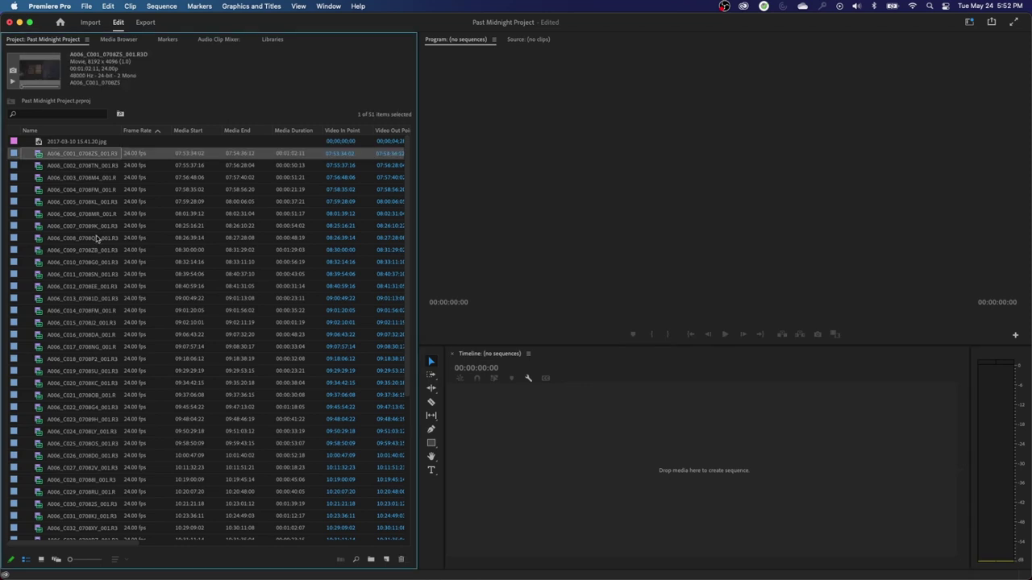
Step: Group video clips A006_C001 through A006_C039 into a new bin named VIDEO FOOTAGE and collapse the bin
scroll(70, 443, down, 5)
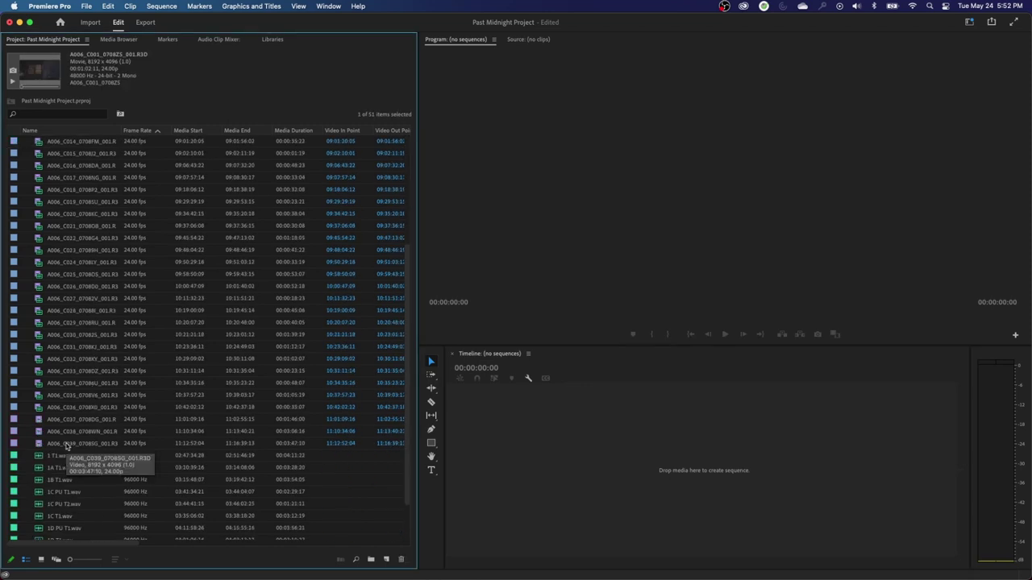
shift+click(68, 445)
scroll(70, 262, up, 4)
scroll(71, 266, down, 6)
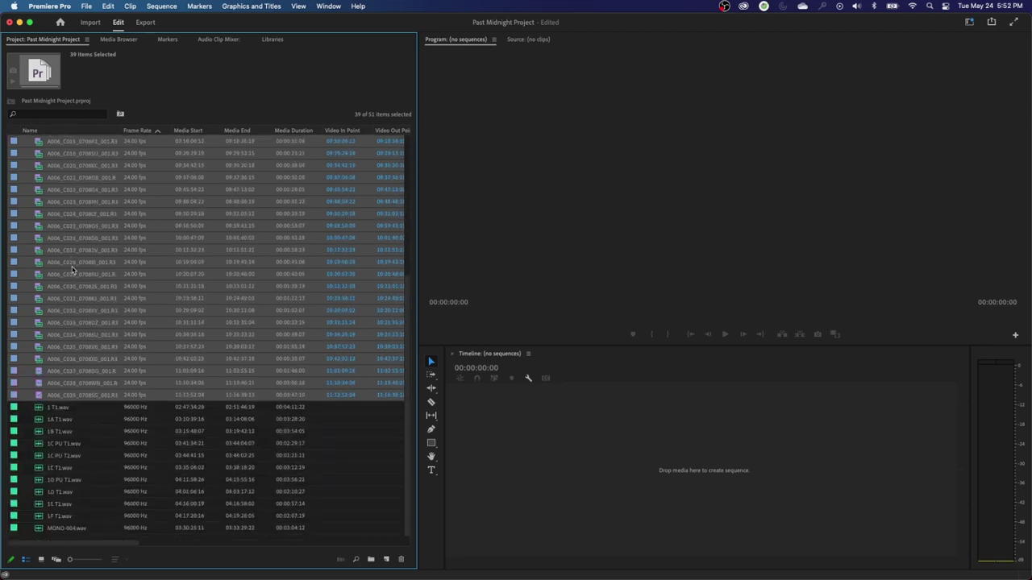
scroll(71, 277, up, 6)
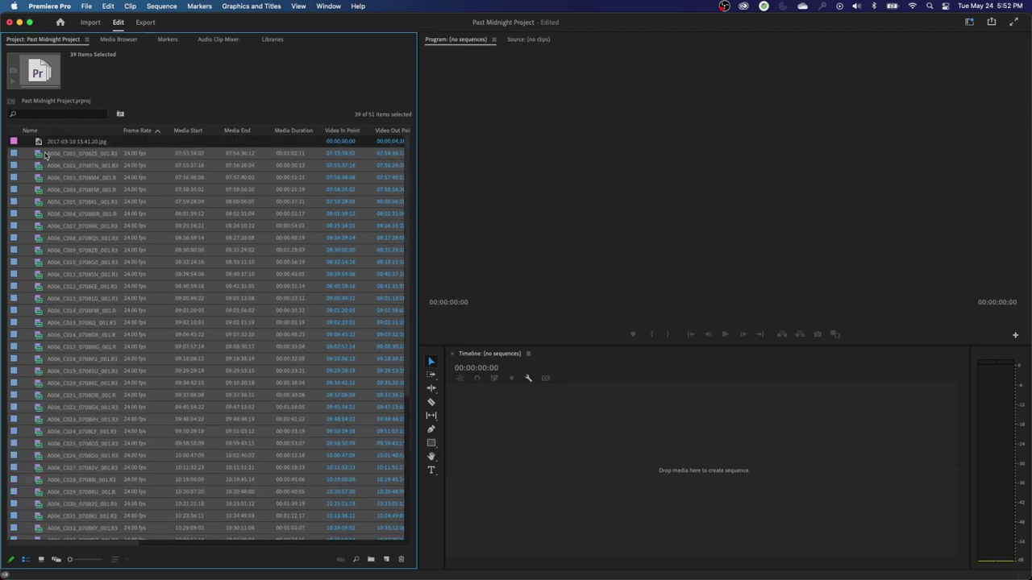
scroll(344, 527, down, 6)
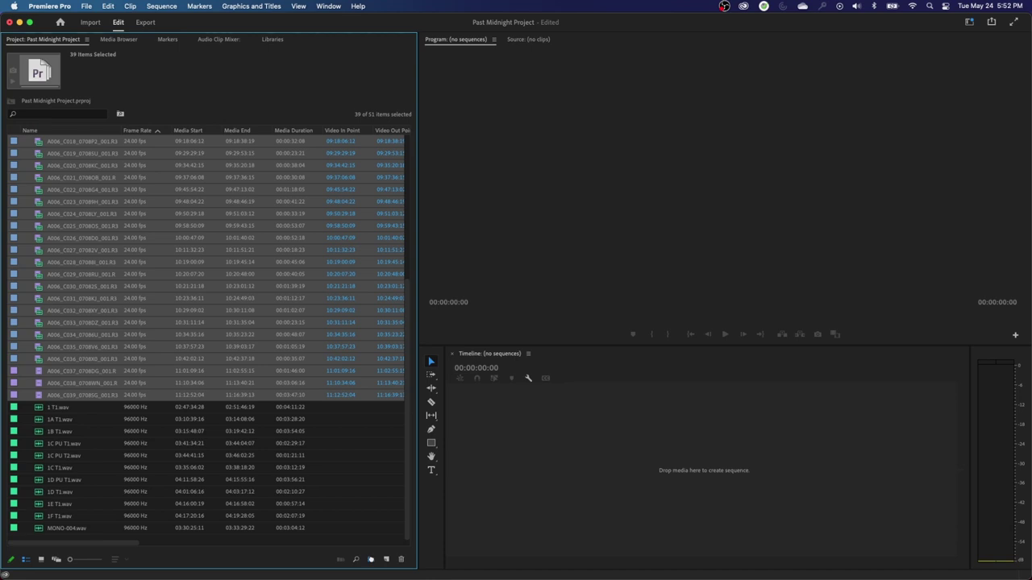
click(371, 560)
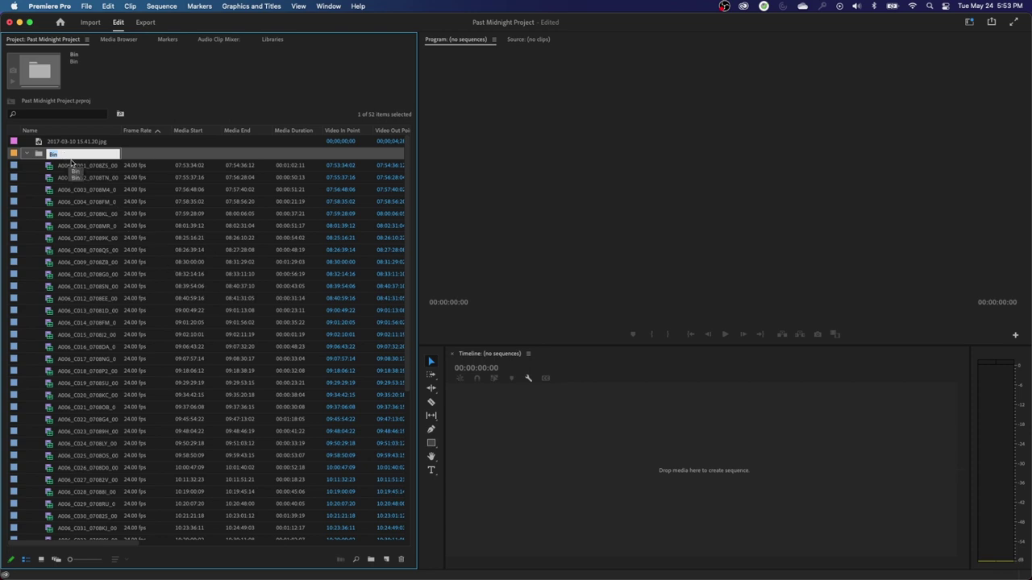
text(viDEO FOOTAGE)
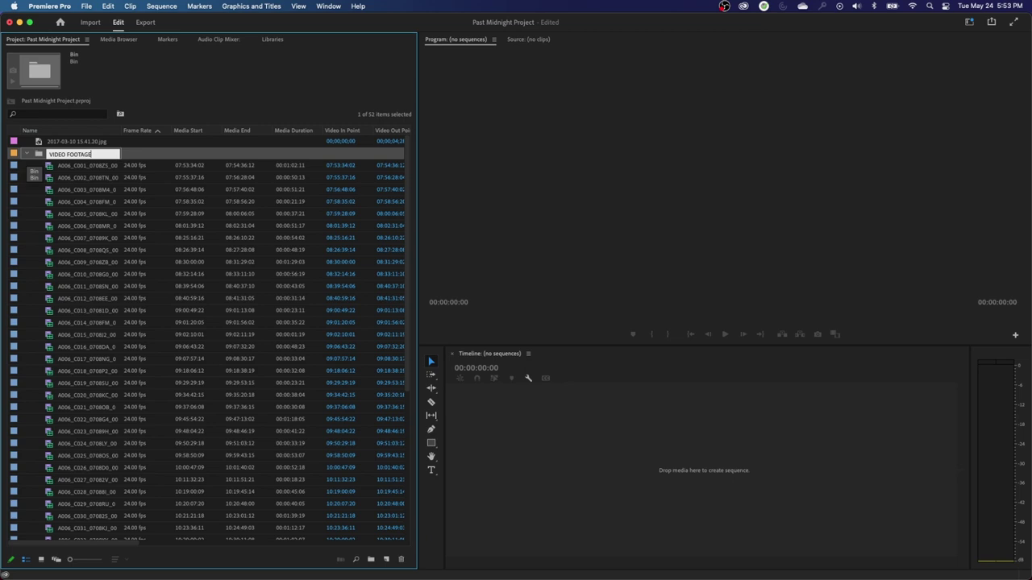
key(Tab)
click(28, 154)
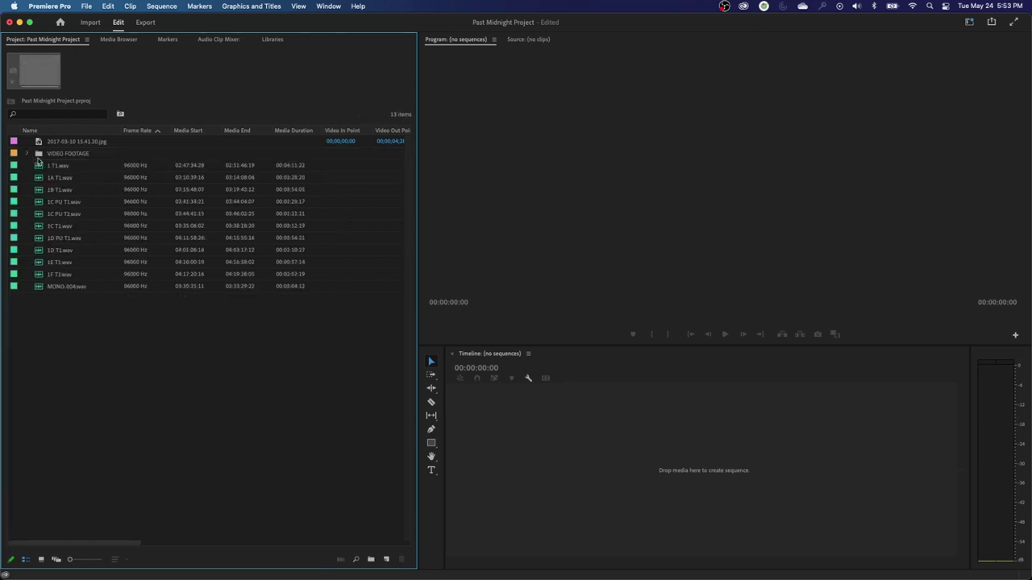
click(54, 155)
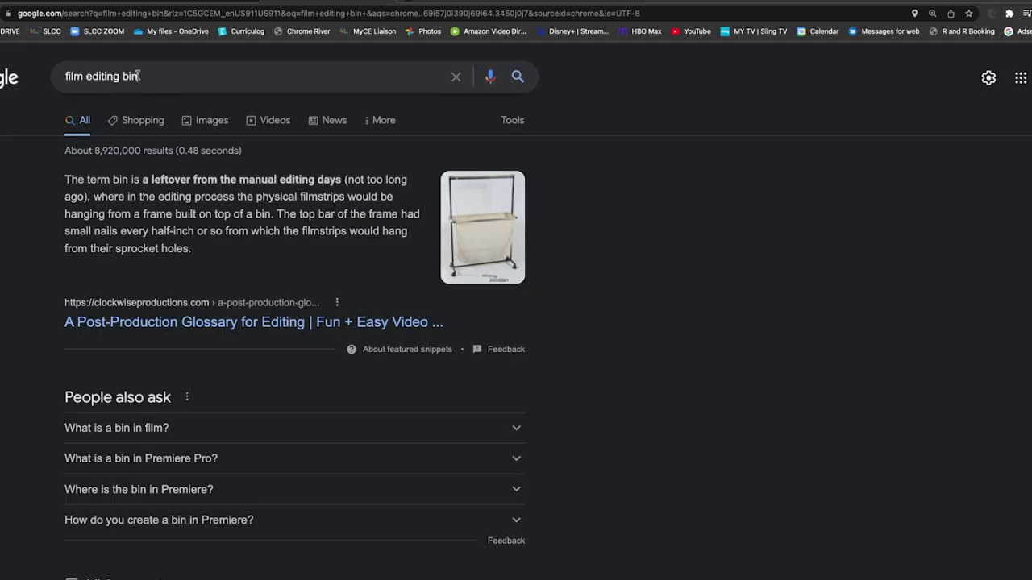
Step: Switch to the web browser and look over the definition and image results for "film editing bin"
triple_click(139, 75)
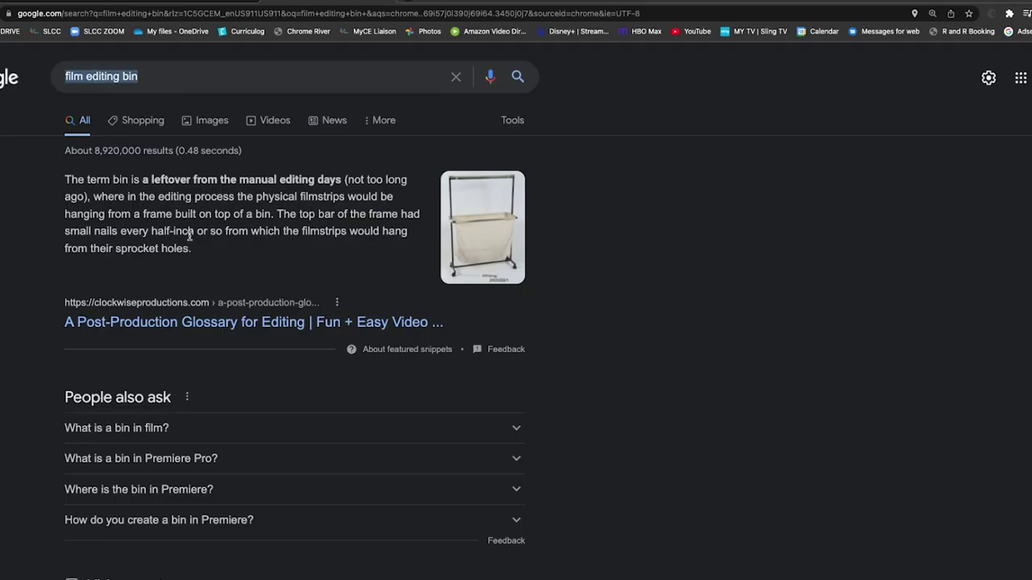
click(190, 236)
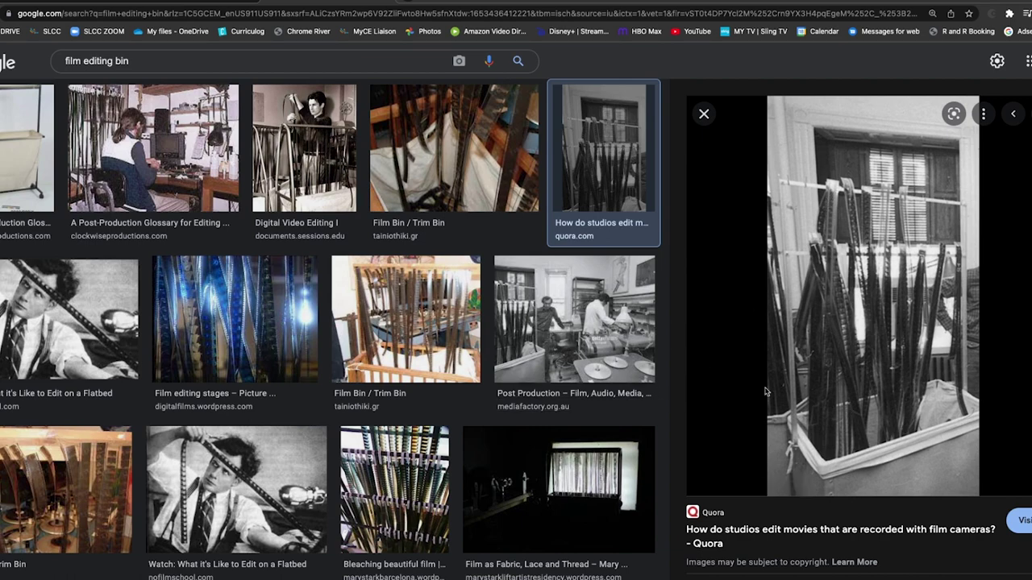
click(614, 370)
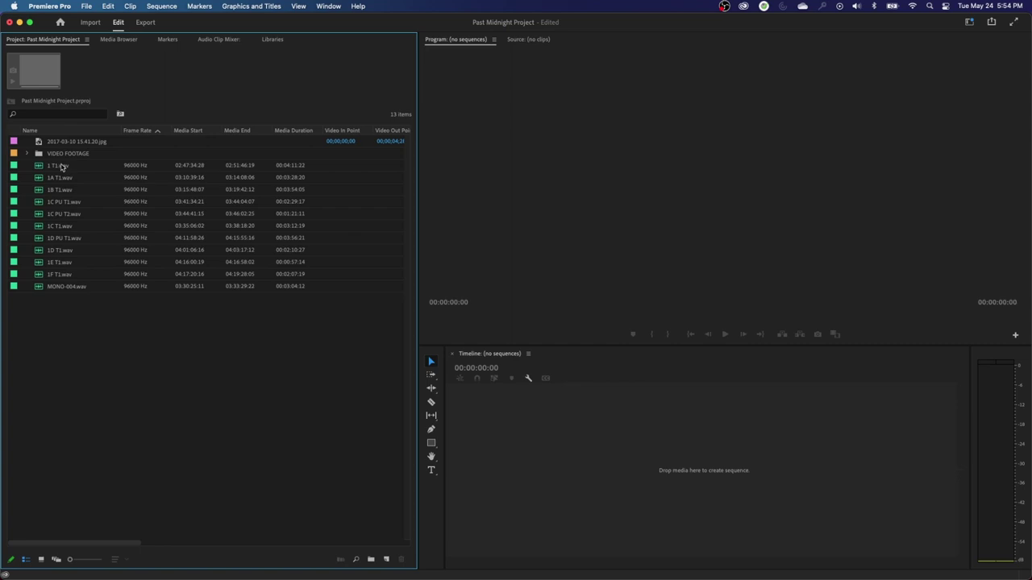
Step: Back in Premiere Pro, group the audio files 1 T1.wav through MONO-004.wav into a new bin named AUDIO and collapse it
click(62, 166)
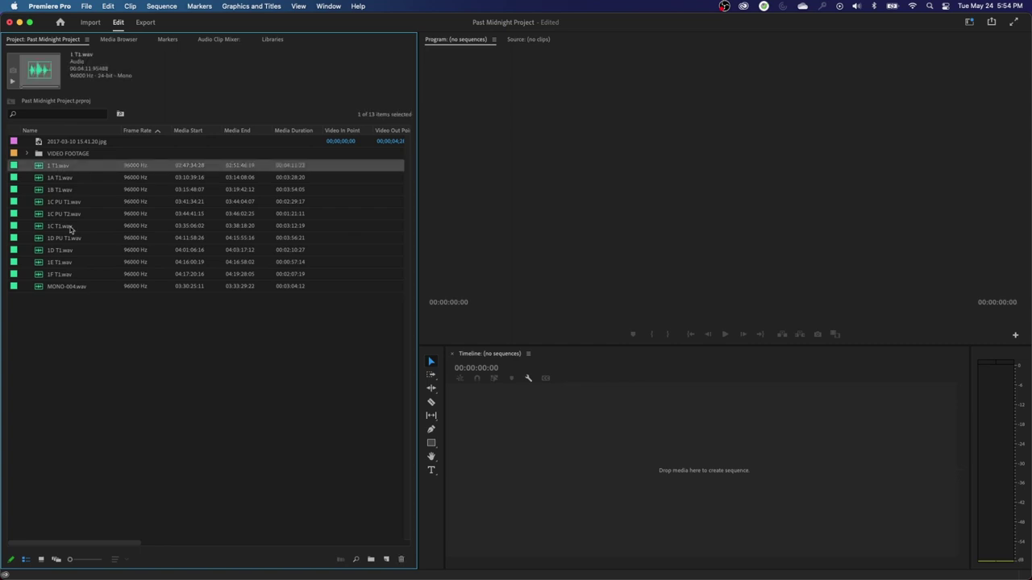
shift+click(71, 287)
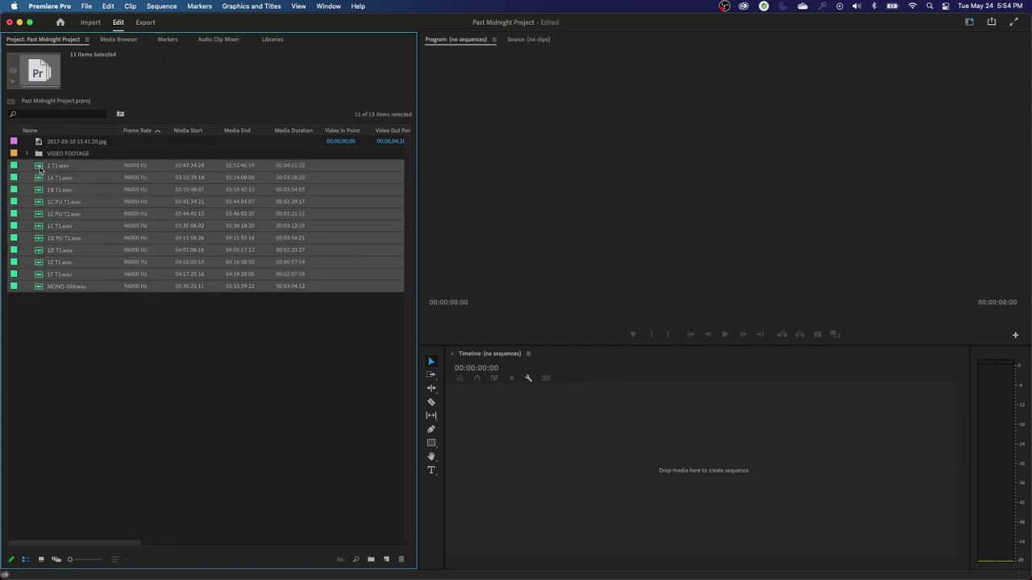
click(40, 167)
shift+click(42, 287)
click(372, 559)
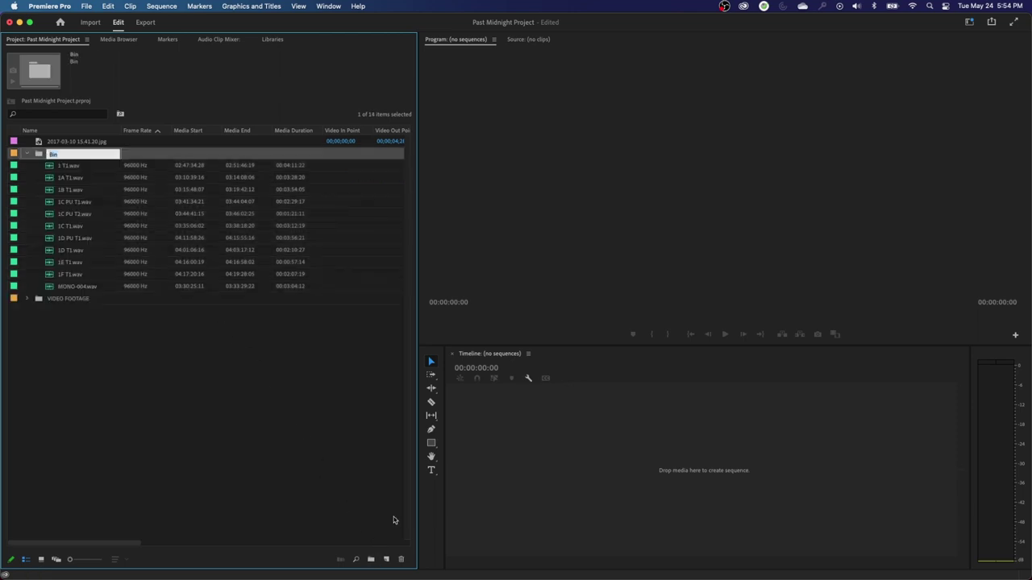
text(AUDIO)
key(Tab)
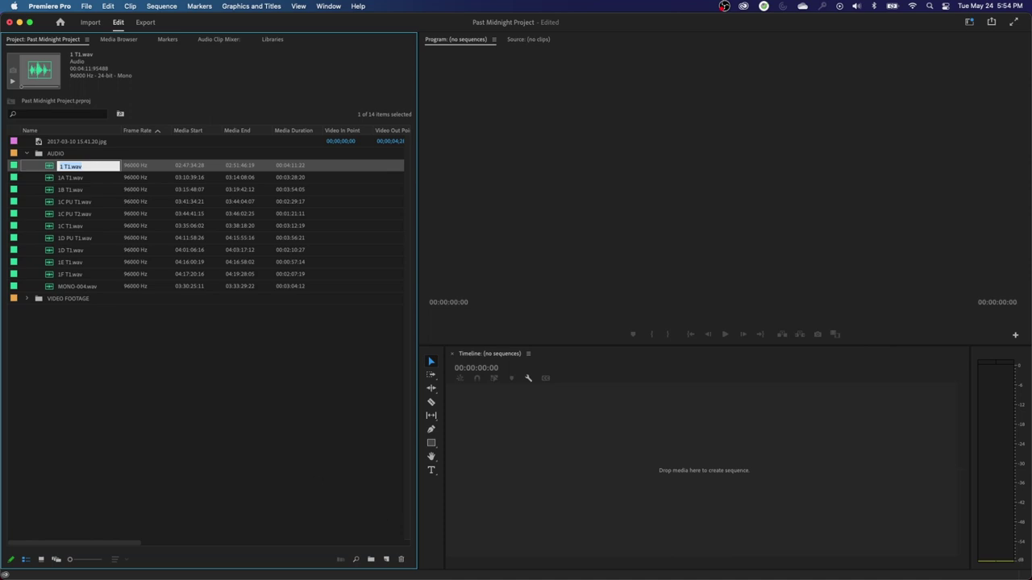
click(28, 154)
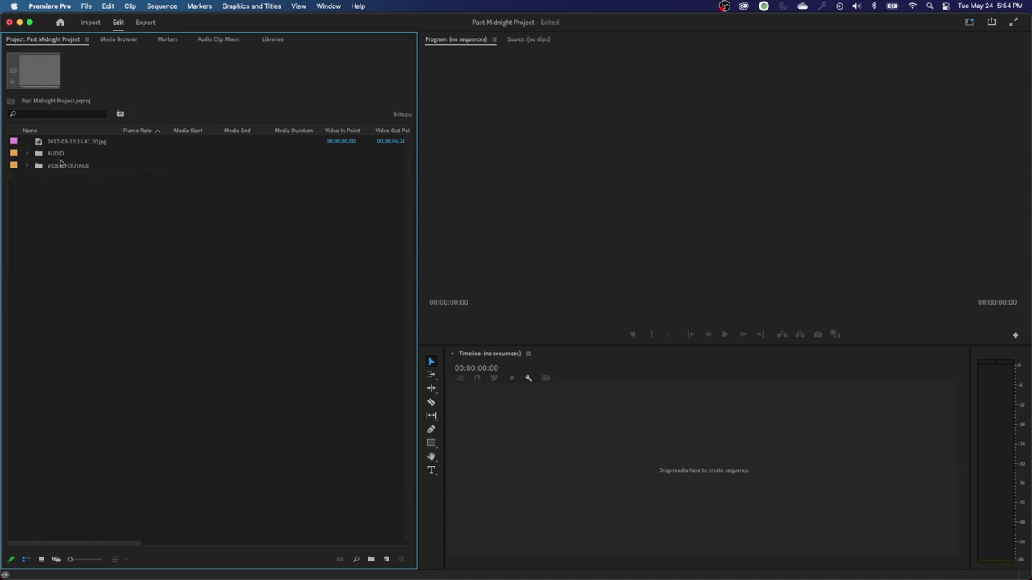
Step: Expand and collapse the VIDEO FOOTAGE bin and the AUDIO bin to check their contents
click(27, 166)
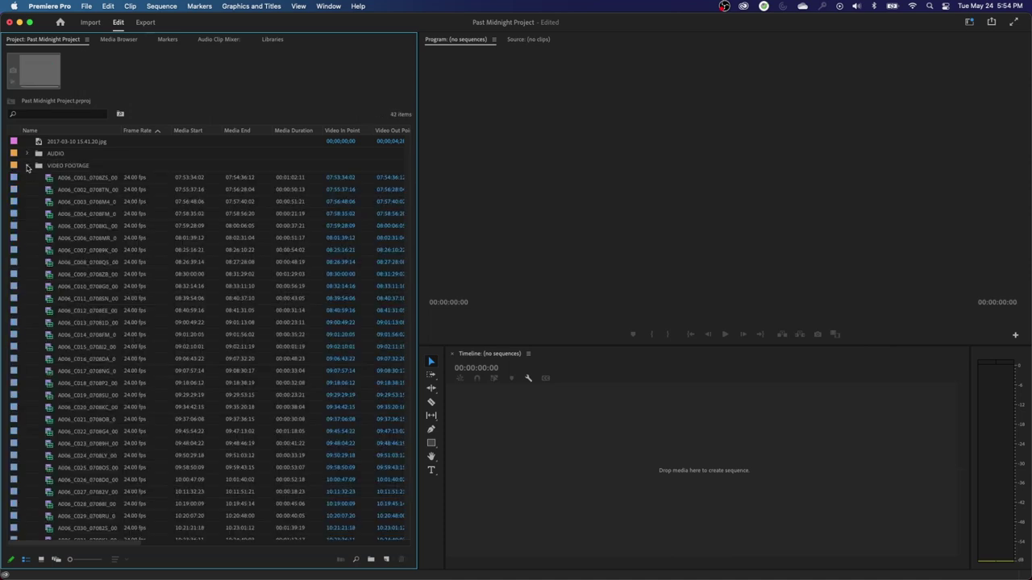
click(28, 166)
click(27, 154)
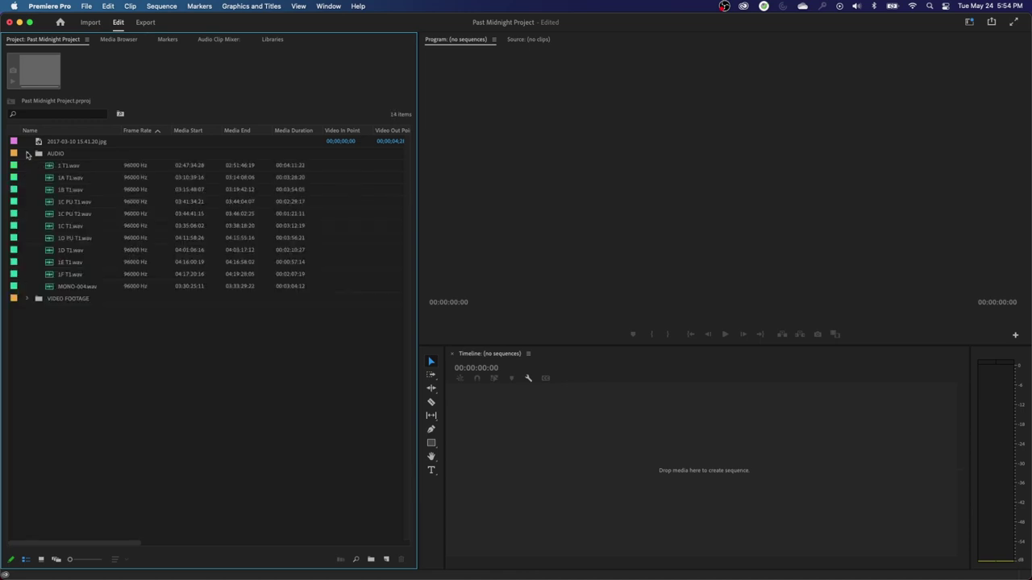
click(27, 154)
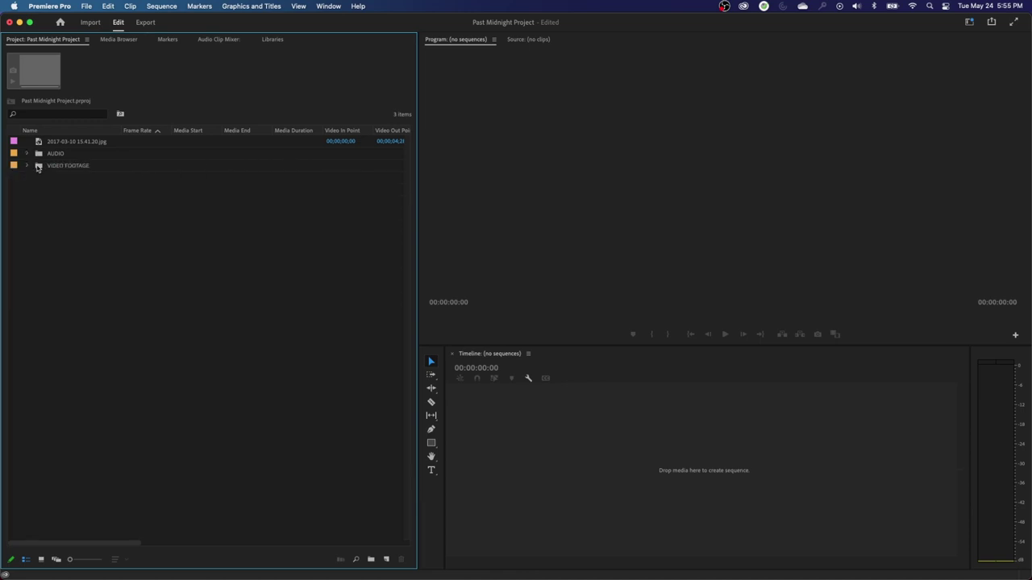
Step: Open the VIDEO FOOTAGE and AUDIO bins as separate bin views and switch between them
double_click(37, 167)
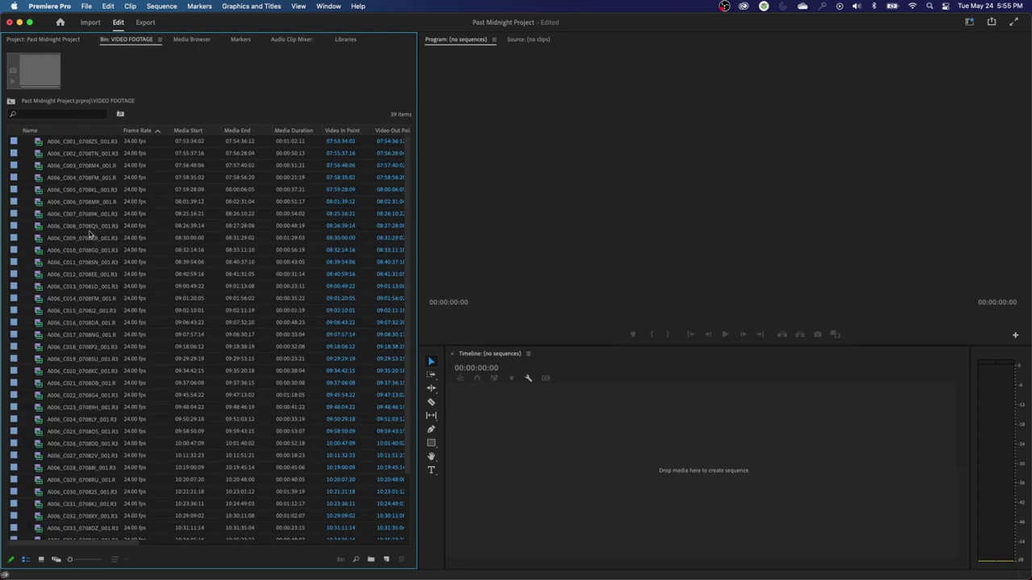
click(71, 40)
double_click(48, 154)
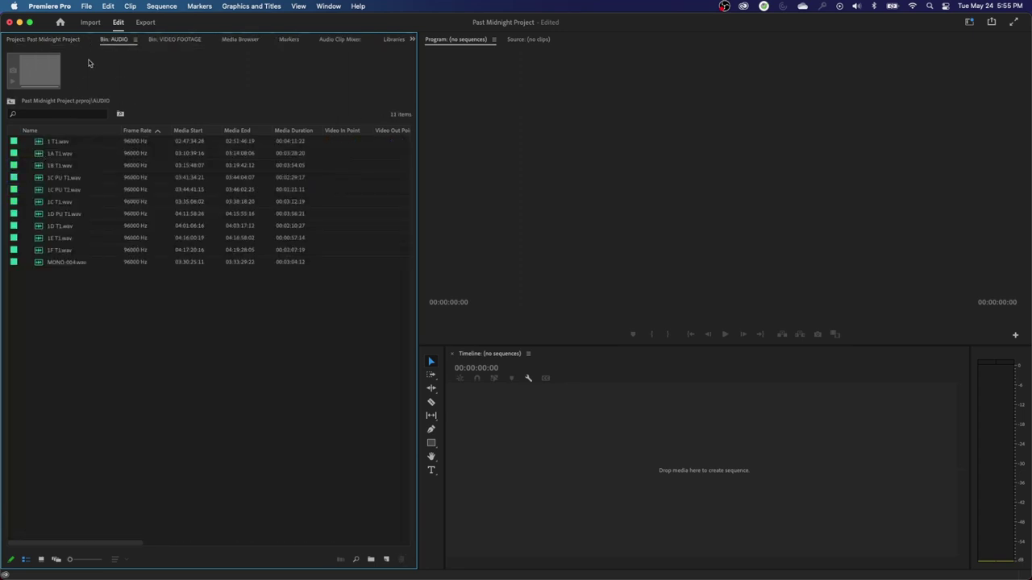
click(172, 39)
click(119, 41)
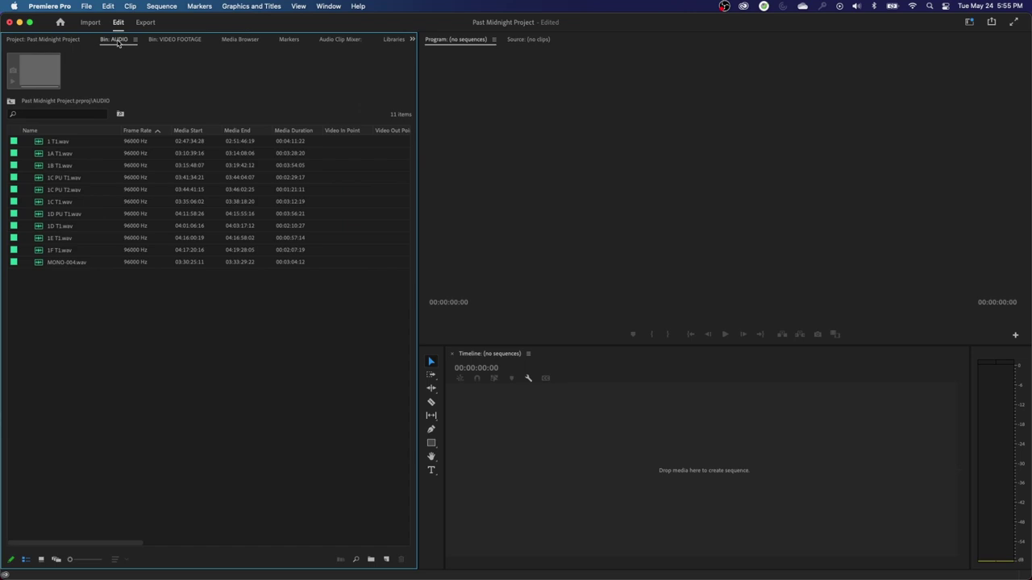
Step: Return to the main project view and check the contents of the AUDIO and VIDEO FOOTAGE bins there
click(50, 40)
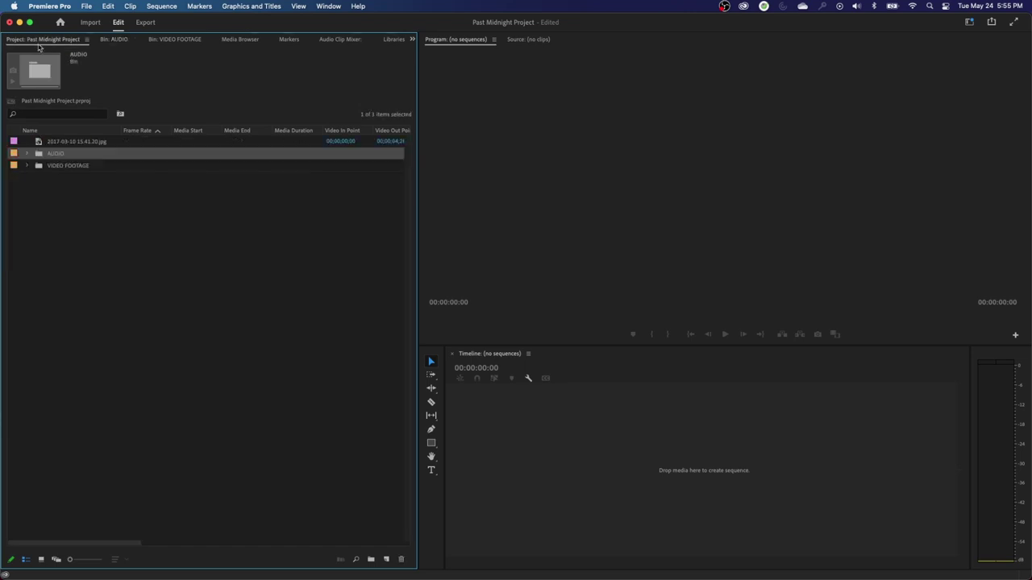
click(28, 154)
click(29, 154)
click(27, 165)
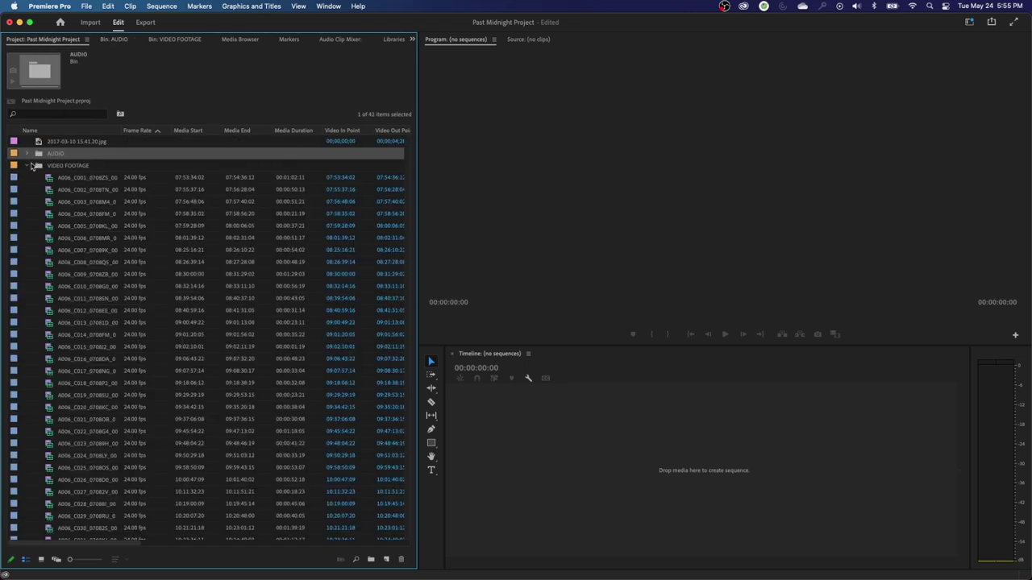
click(28, 165)
Step: Bring up the VIDEO FOOTAGE bin's own view and display its clips as icon thumbnails
click(114, 39)
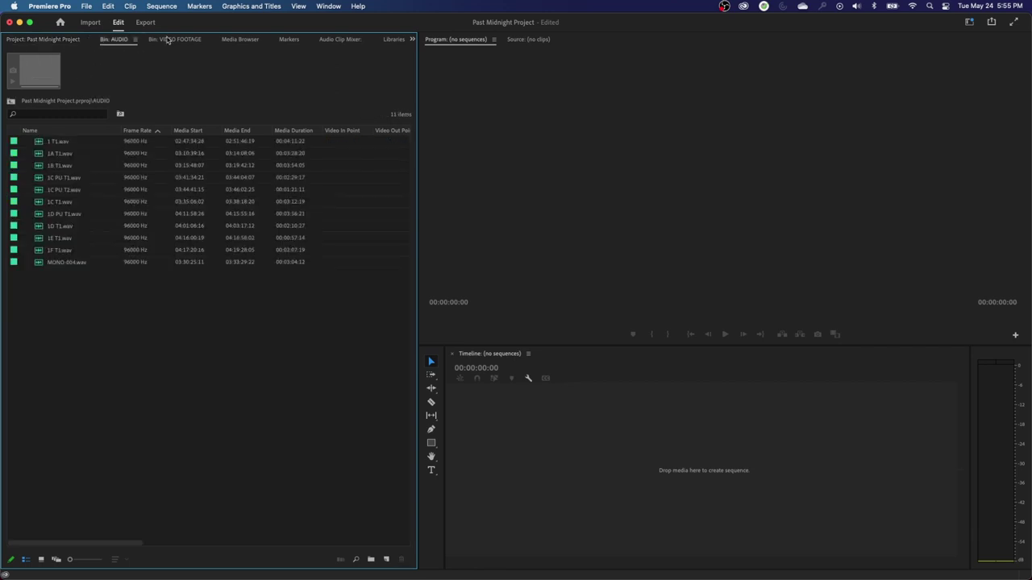
key(ctrl+shift+period)
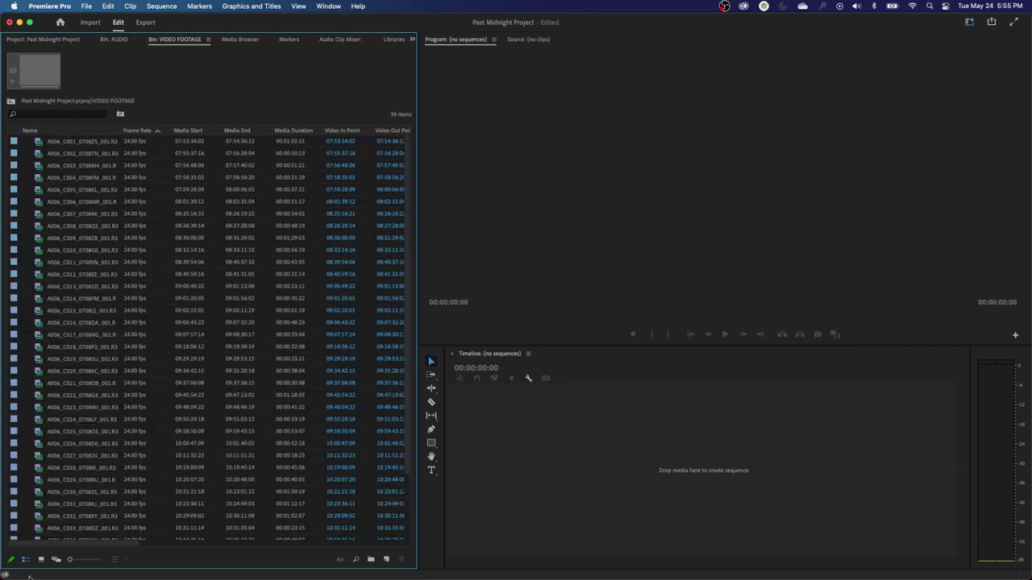
click(41, 560)
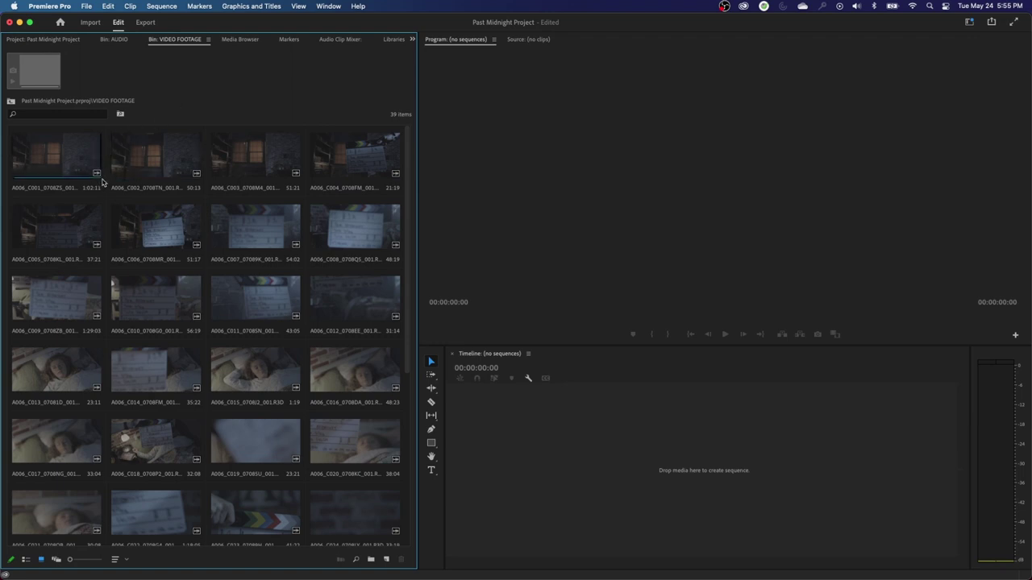
click(90, 22)
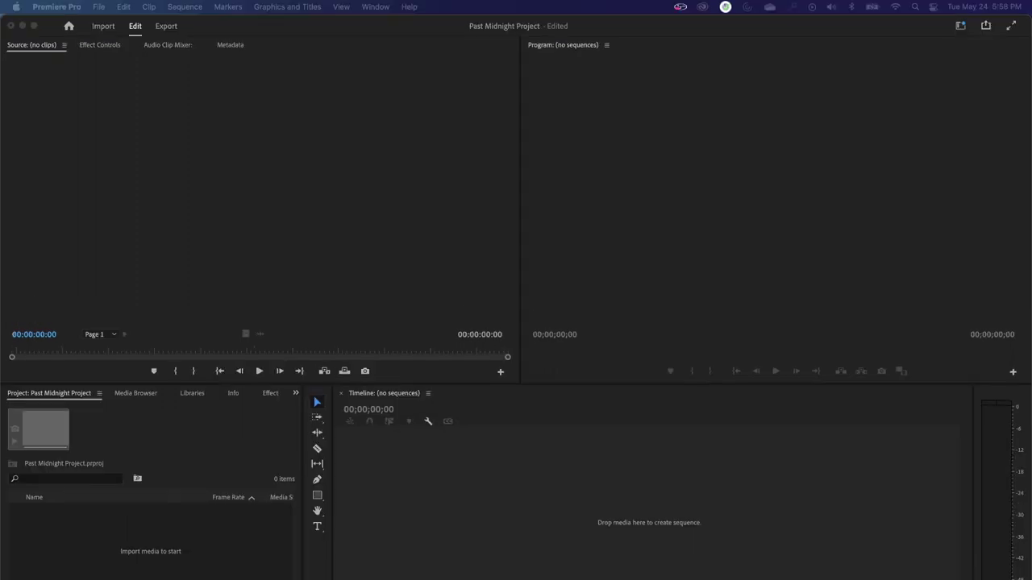
Step: Switch to Finder, open a new window and place it above the empty project
key(super+Tab)
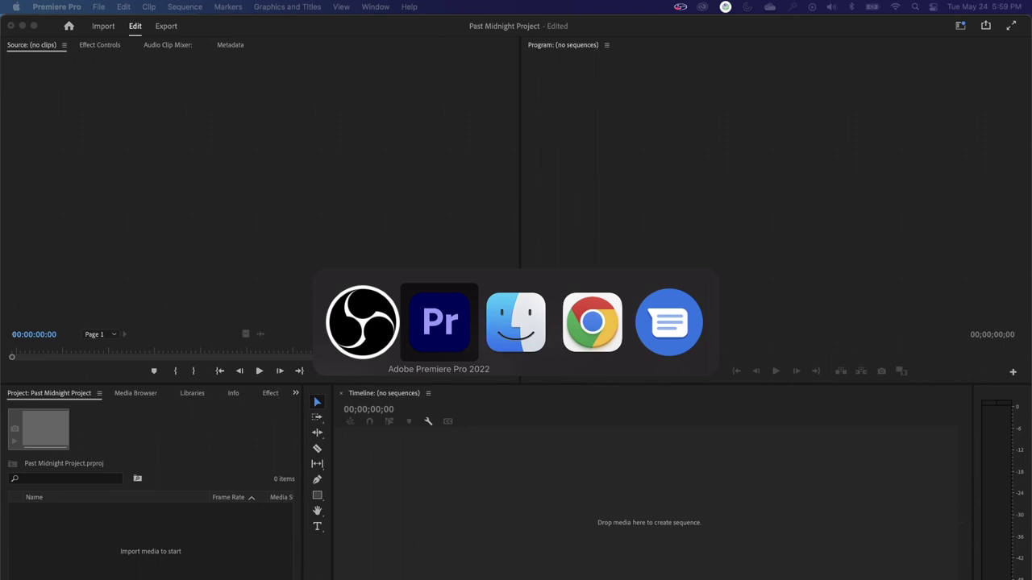
key(super+Tab)
key(super+Tab)
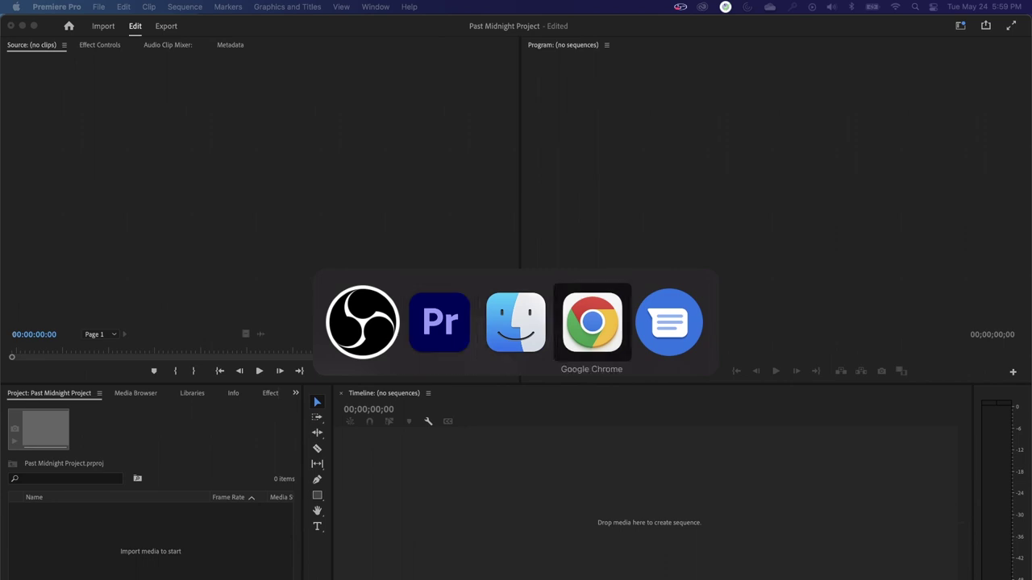
key(super+Tab)
key(super+Tab)
key(super+Tab)
key(super+Tab)
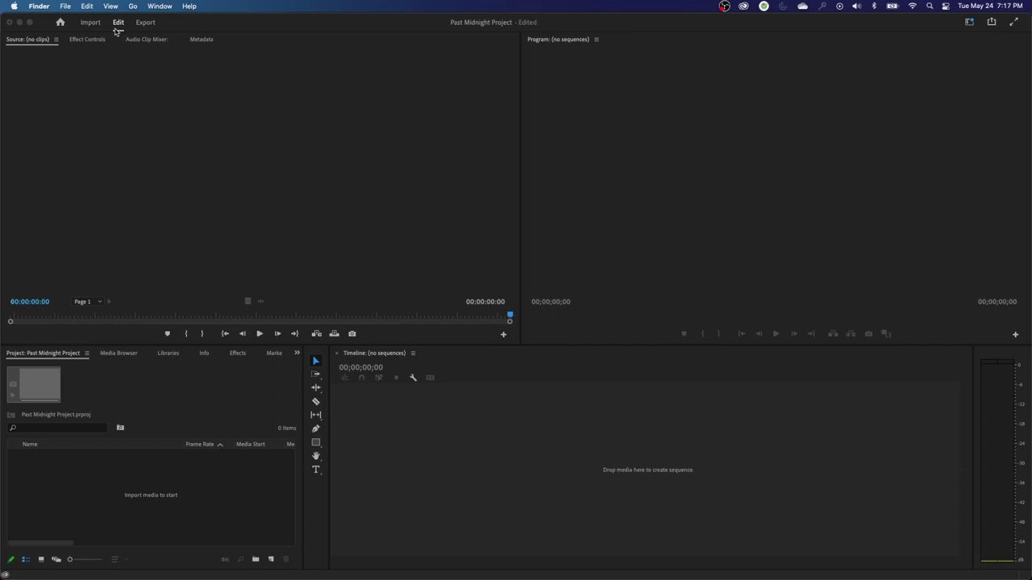
key(super+n)
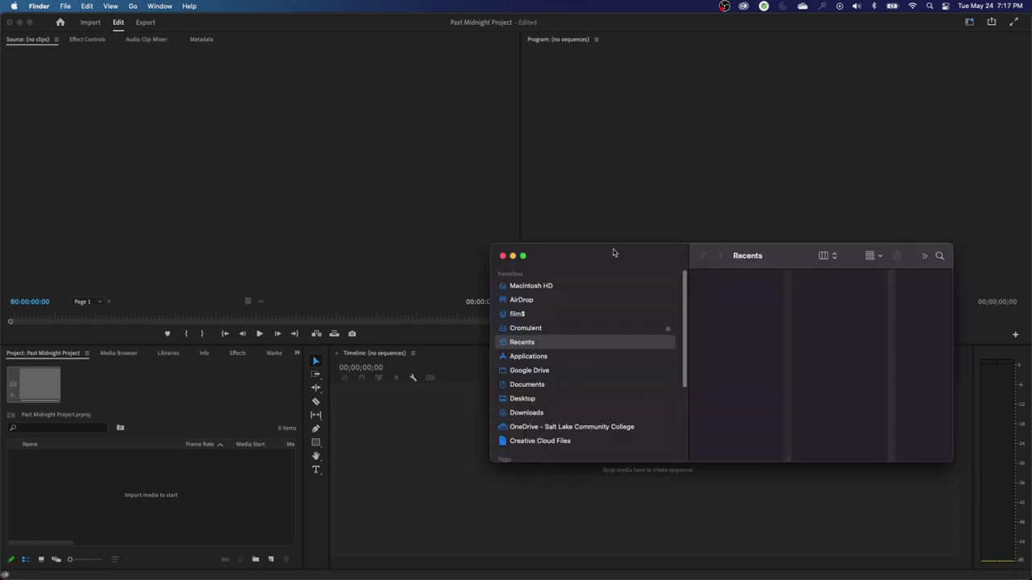
drag(612, 253, 489, 157)
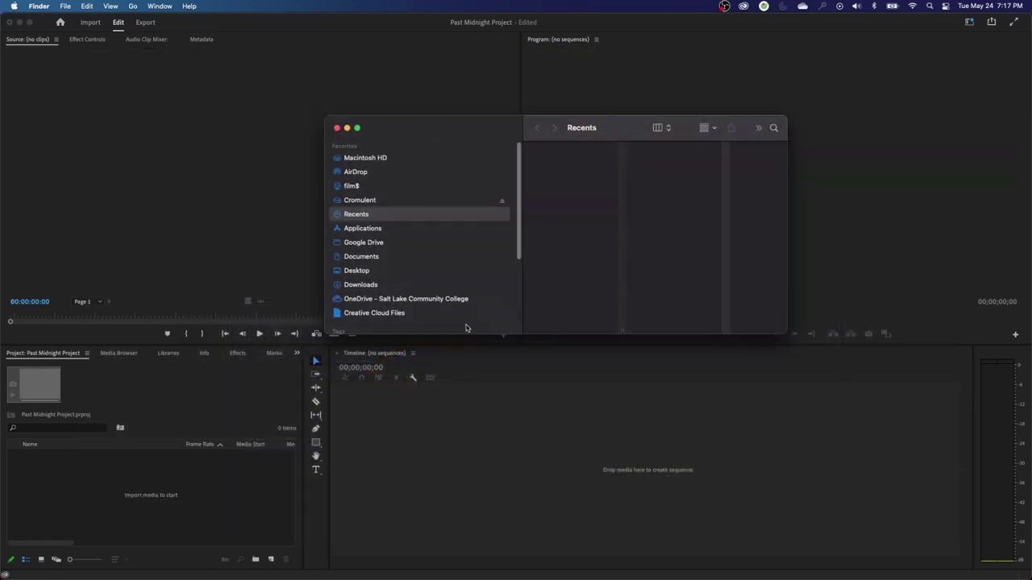
Step: Import the A7Sii folder from HIGHLINING on the Cromulent drive into the Premiere Pro project straight from Finder
click(377, 203)
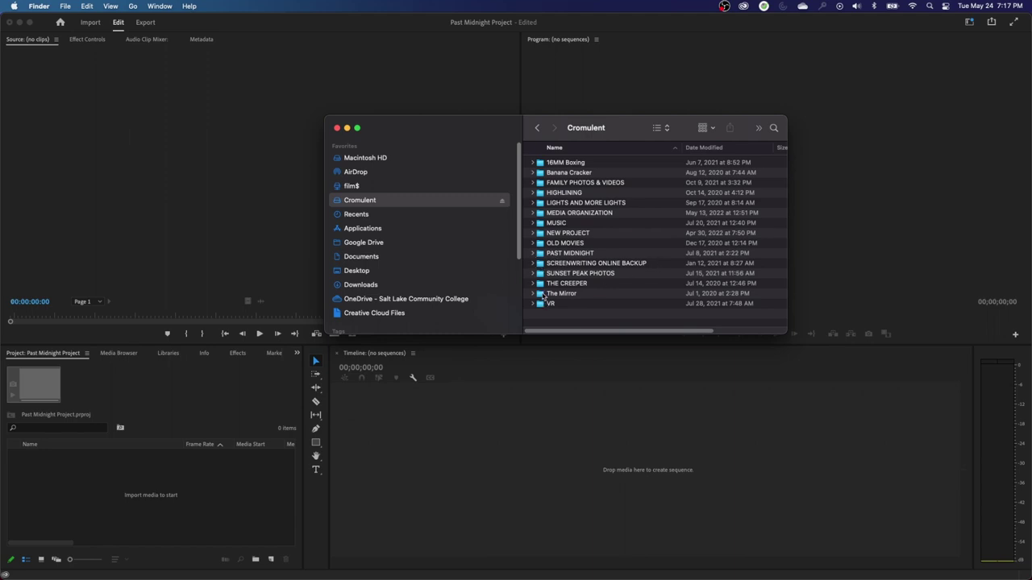
double_click(560, 193)
click(551, 173)
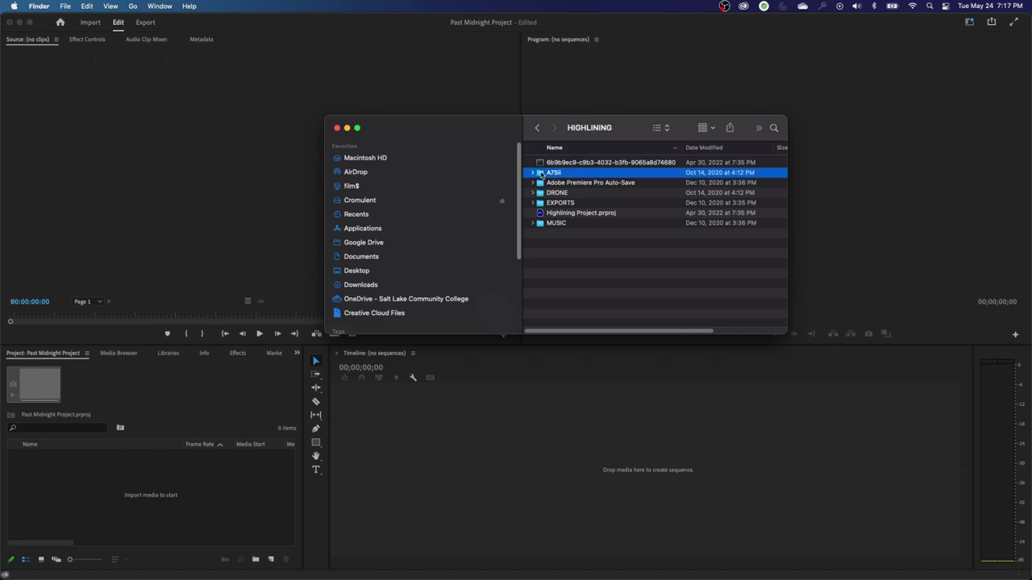
drag(541, 174, 134, 487)
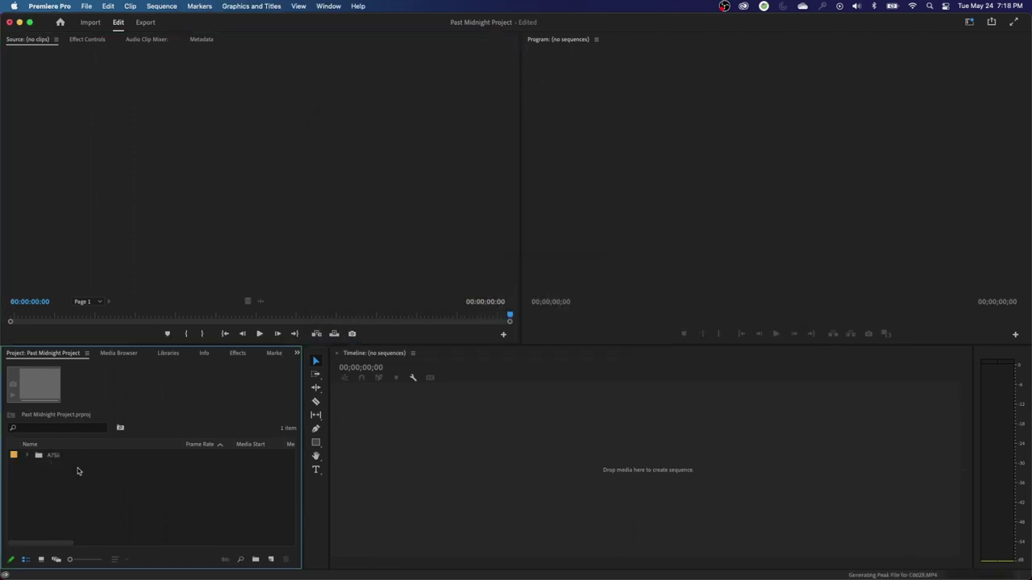
Step: Maximize the project's item list and expand the A7Sii bin, checking its STILLS bin and leaving the VIDEO bin open
key(grave)
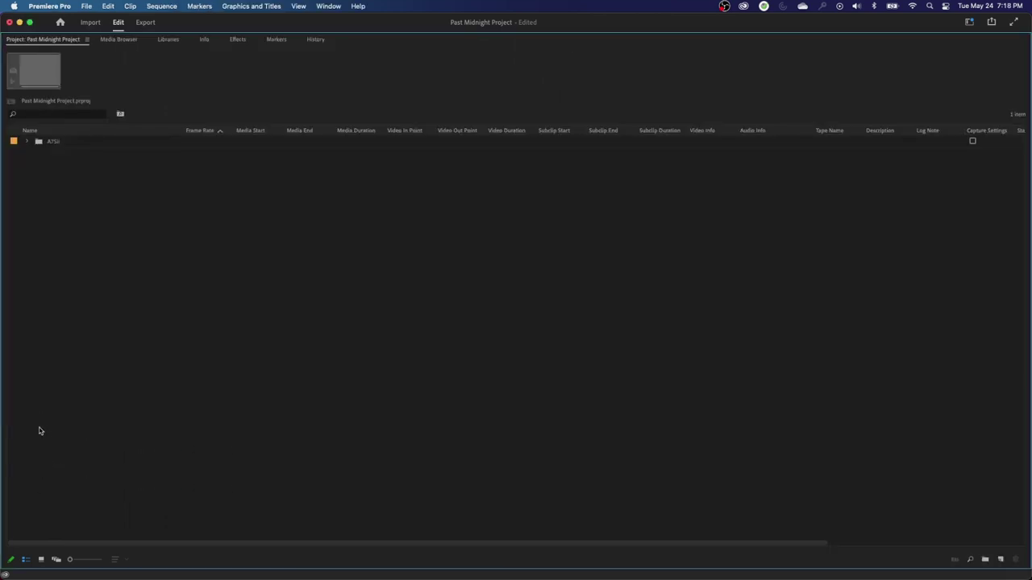
click(27, 142)
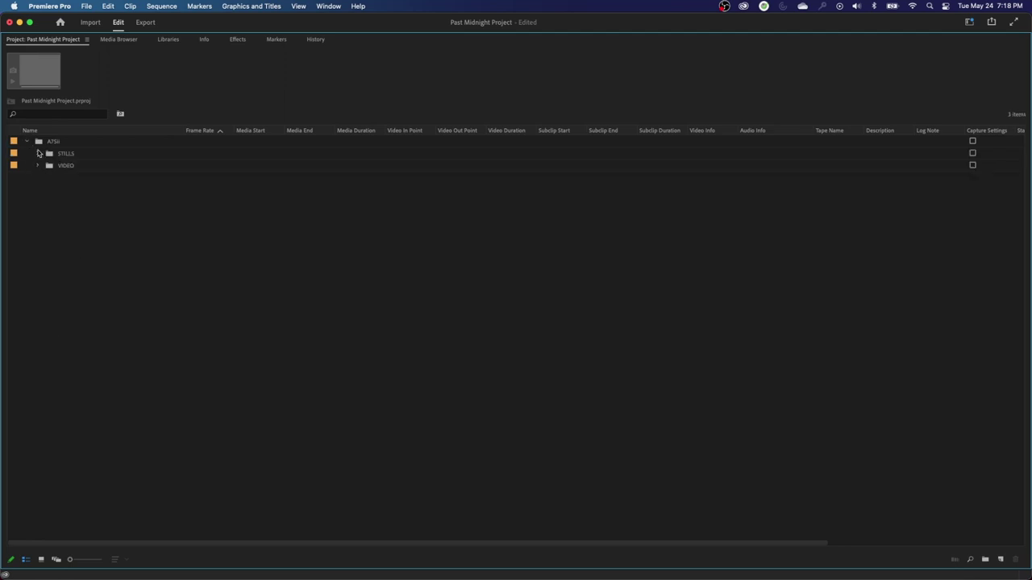
click(37, 154)
click(37, 153)
click(37, 165)
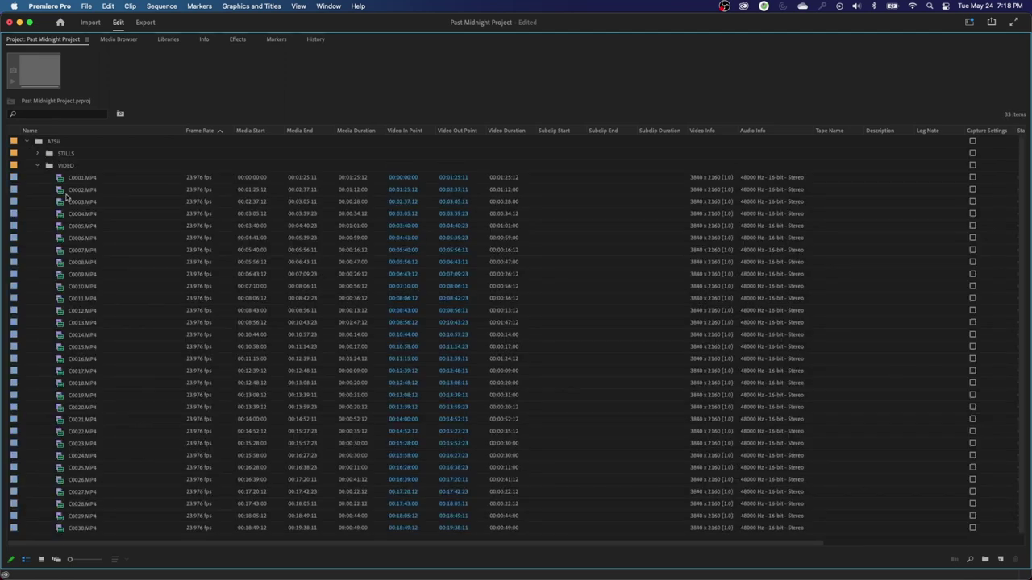